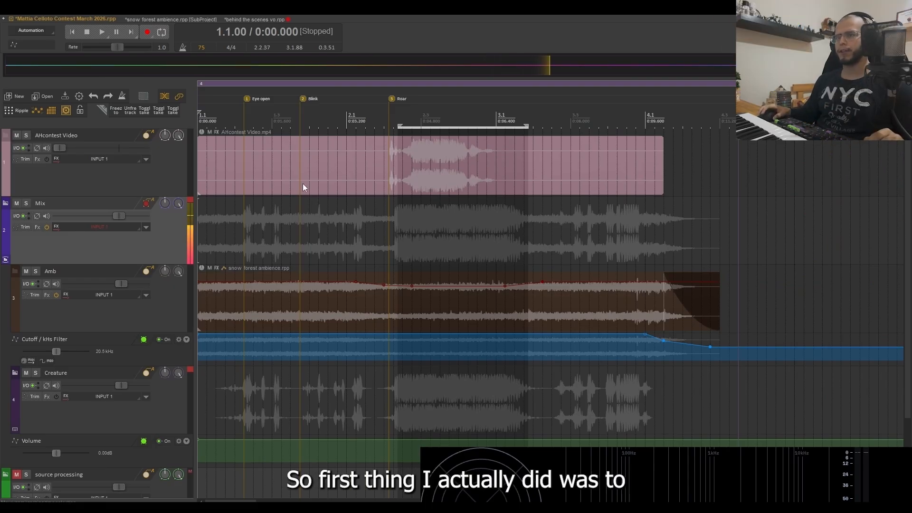
Open the snow forest ambience subproject and examine the Phase Plant patch on the wind 1 source track
left_click(200, 19)
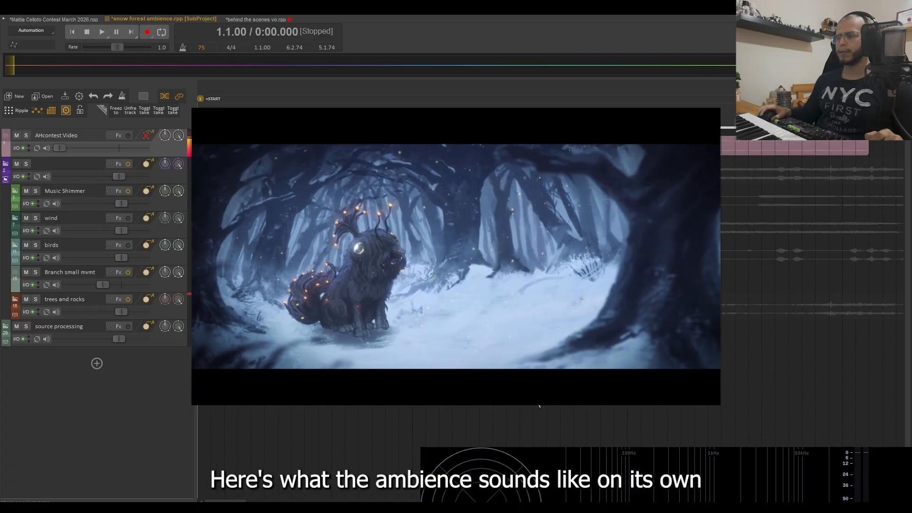
scroll(540, 406, "down", 5)
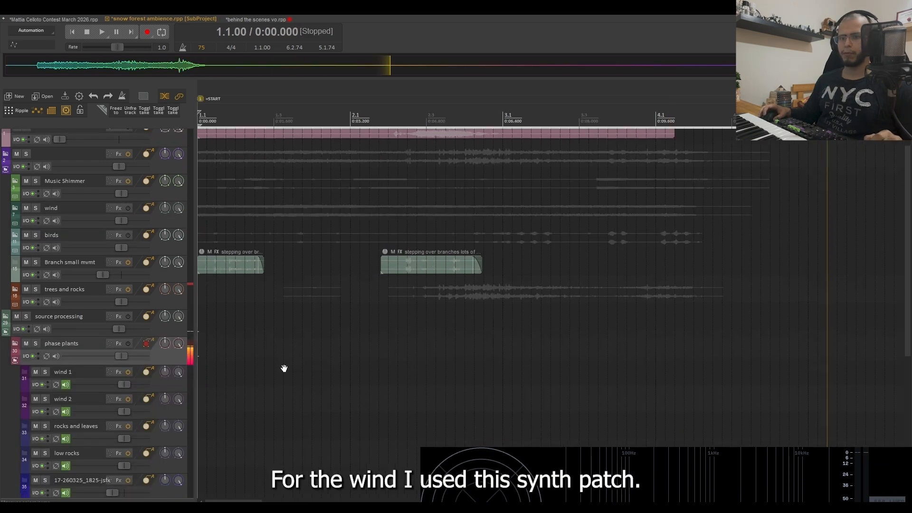
scroll(187, 291, "down", 3)
left_click(173, 285)
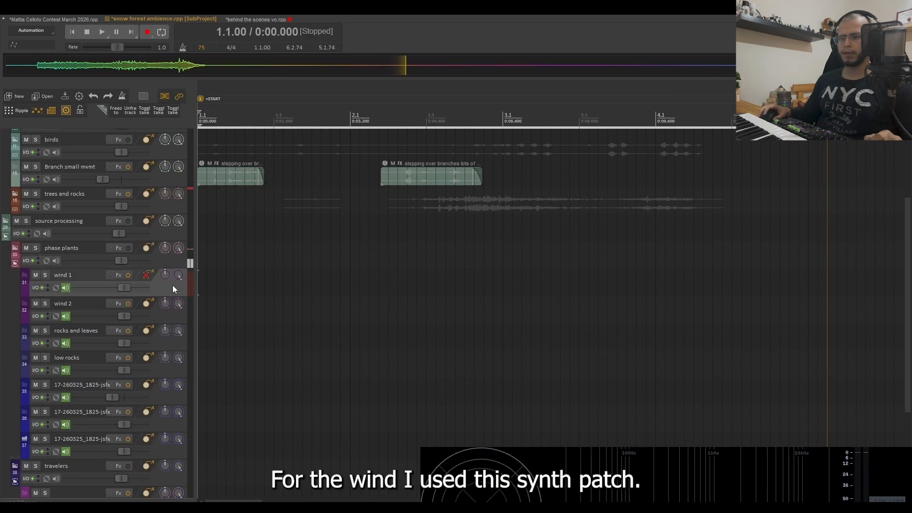
left_click(118, 276)
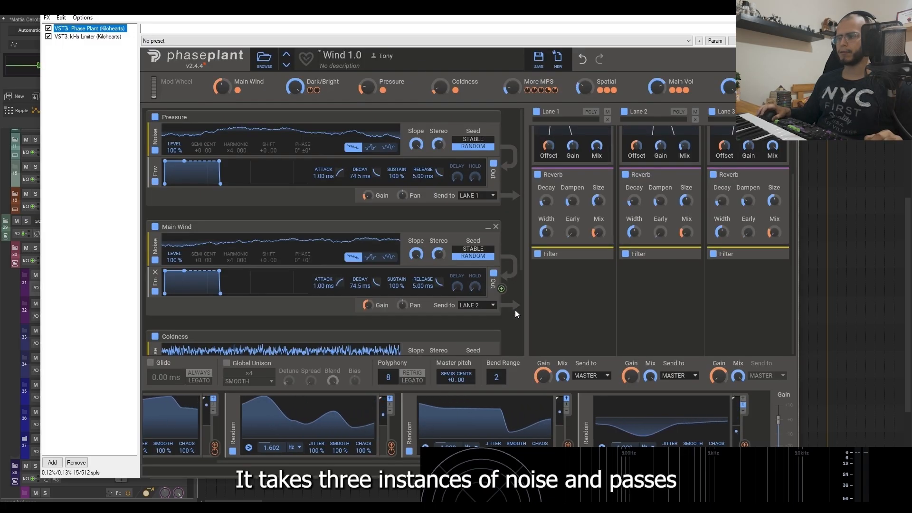
Play the first wind layer on its own and open the effects of the wind 2 source track
scroll(566, 299, "up", 2)
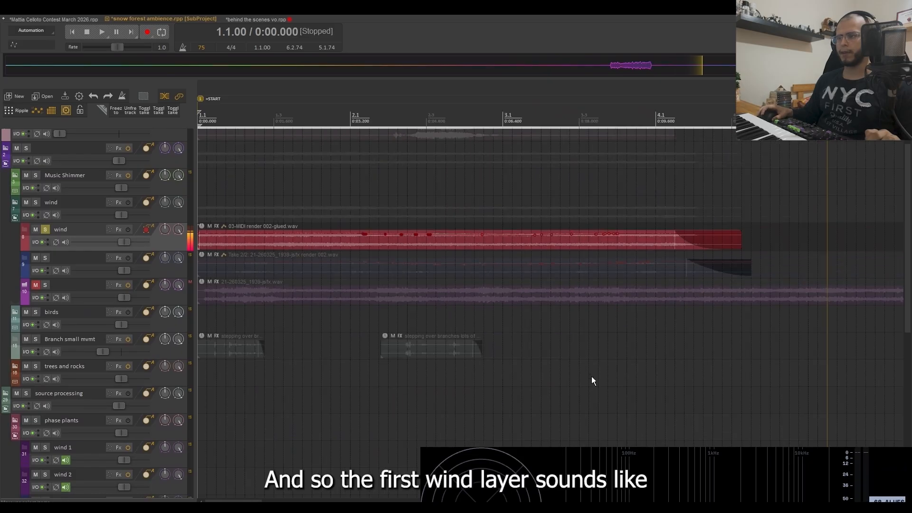
key("space")
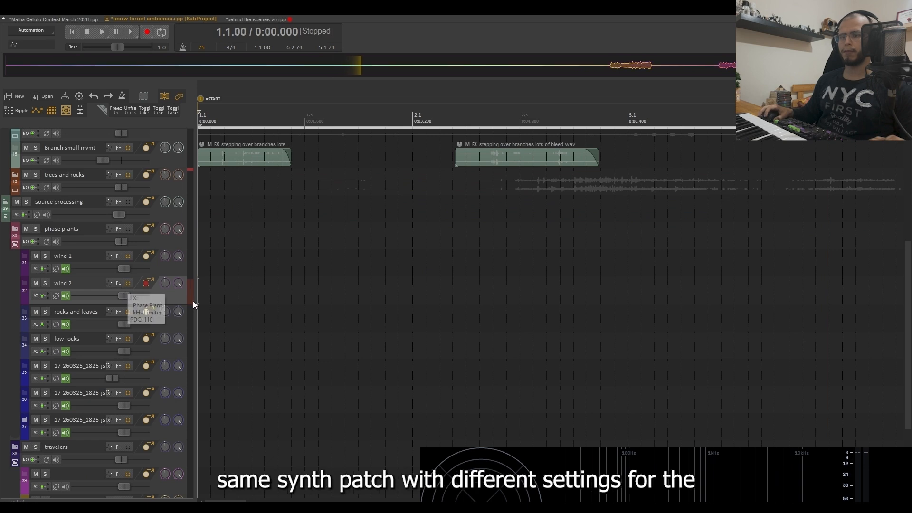
left_click(119, 282)
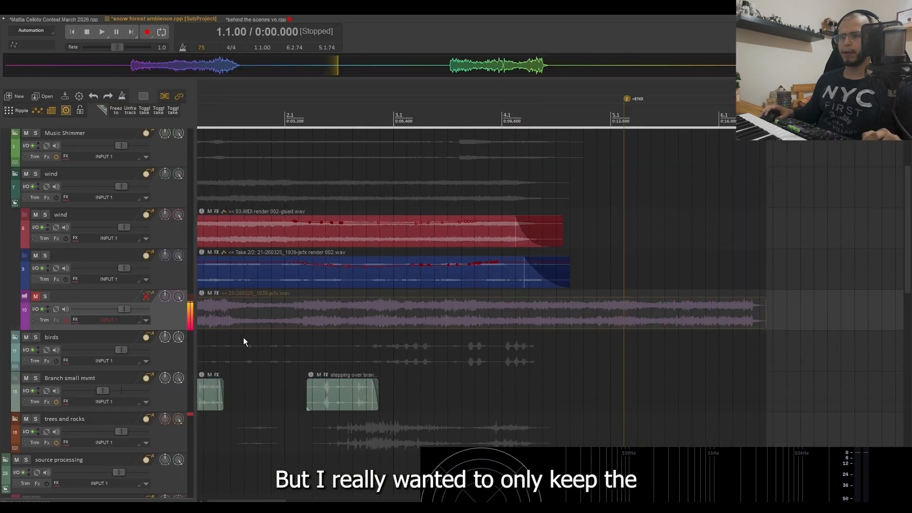
Isolate the muted 21-260325_1939-jsfx.wav wind track and play it with all effects in its chain bypassed
left_click_drag(243, 342, 265, 353)
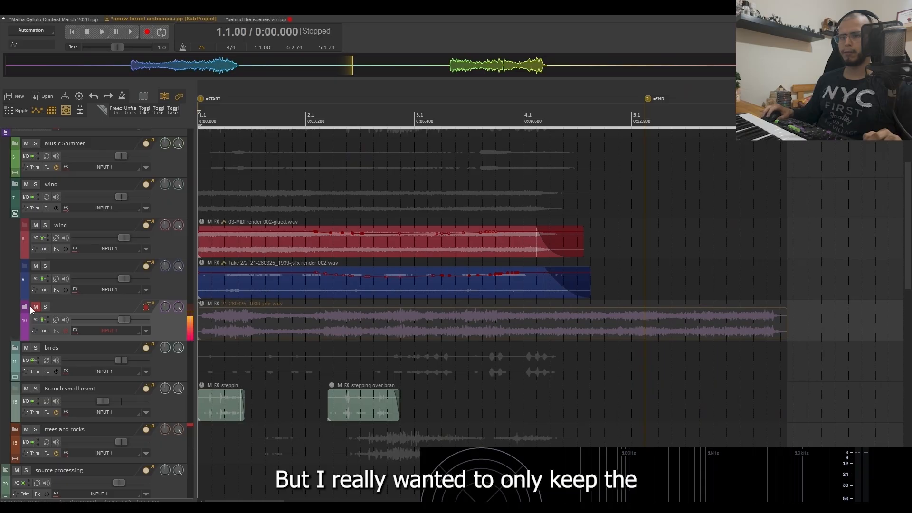
left_click(32, 308)
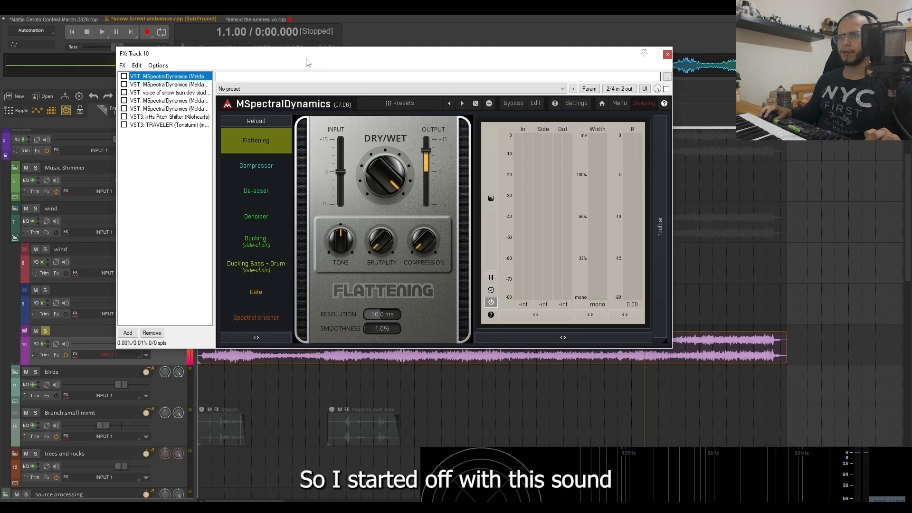
left_click_drag(303, 56, 459, 33)
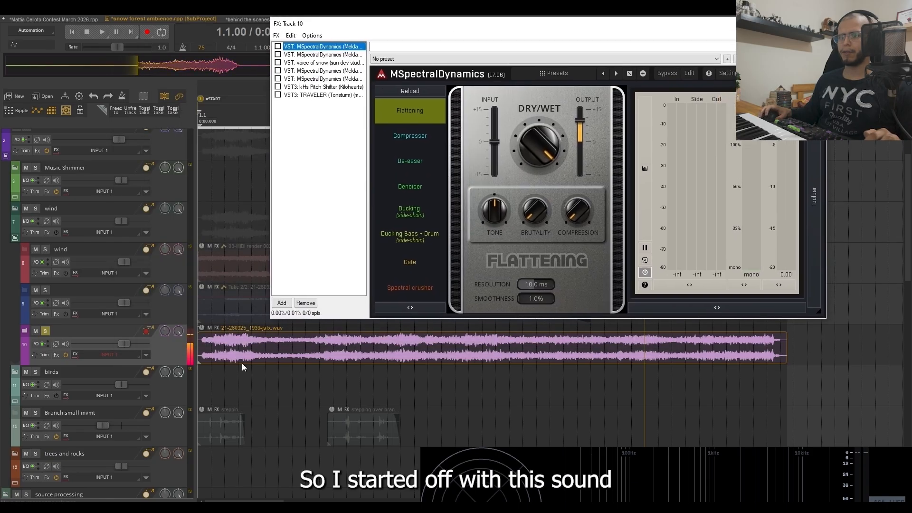
key("space")
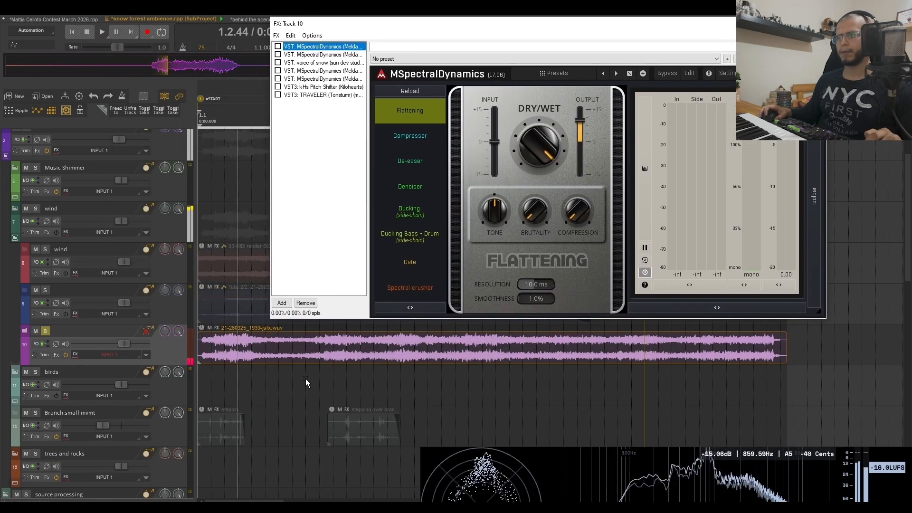
key("space")
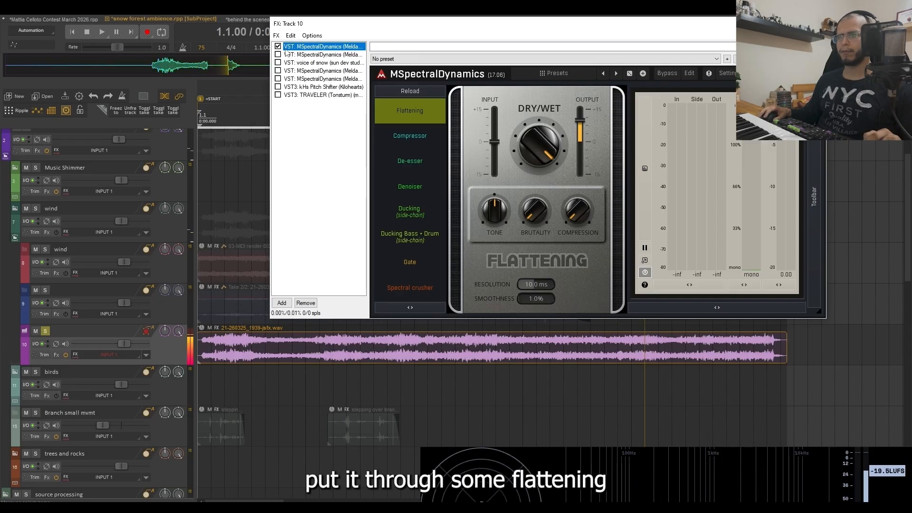
Enable track 10's flattening and voice of snow noise-reduction effects one after another down to the last MSpectralDynamics, playing the sound after each
key("space")
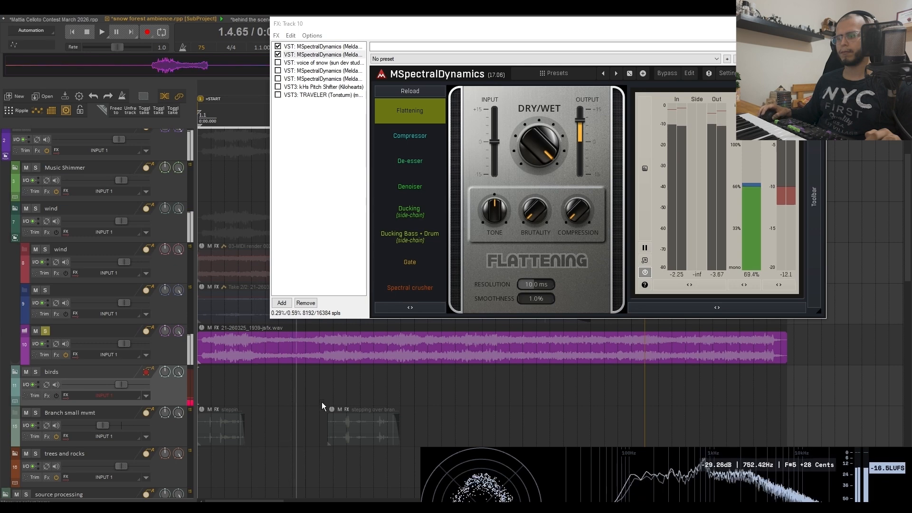
left_click(307, 71)
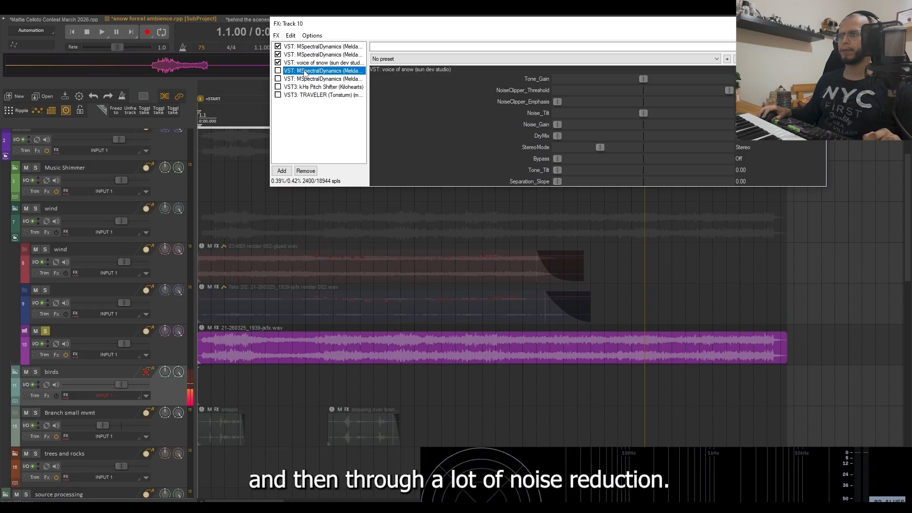
left_click(278, 70)
key("space")
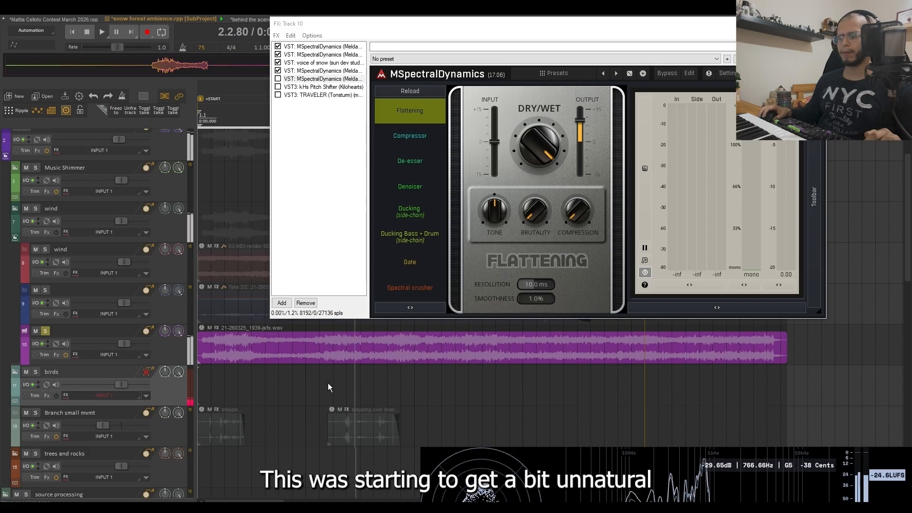
left_click(316, 122)
key("space")
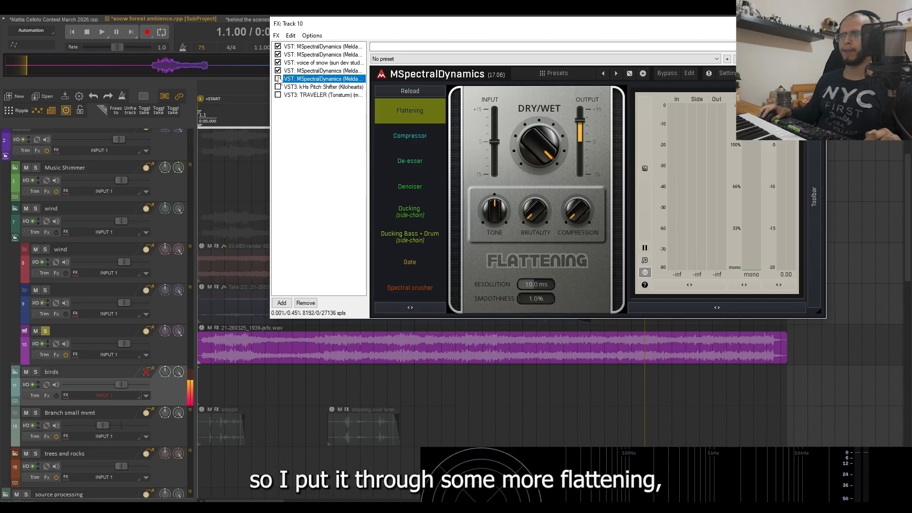
key("space")
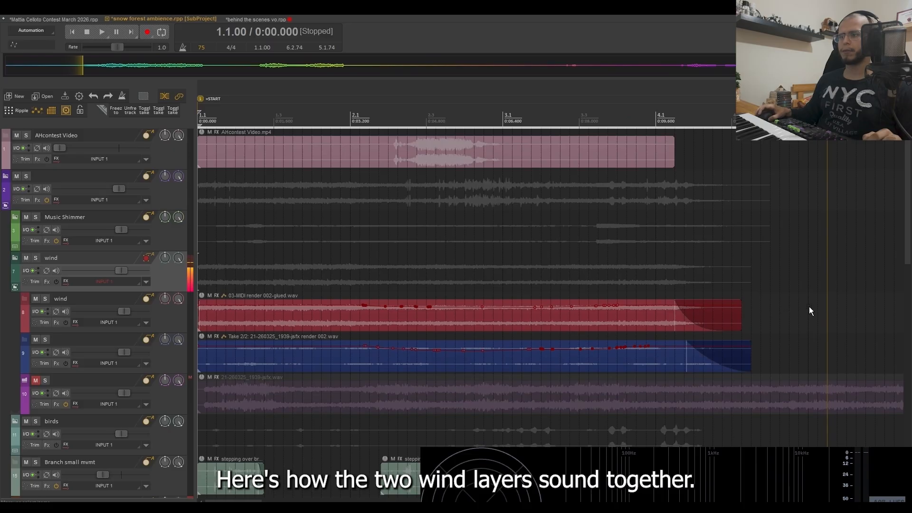
Play the two wind layers together, and the first birds recording track on its own
key("F6")
key("space")
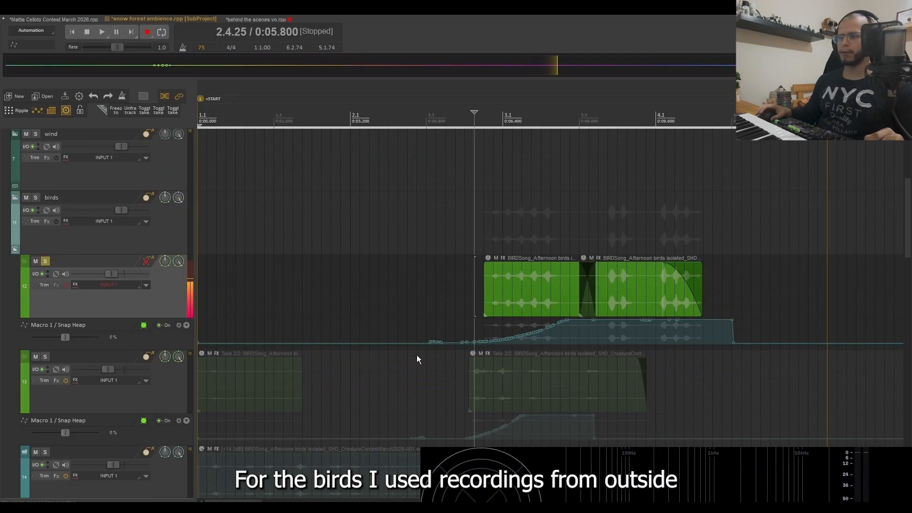
scroll(733, 357, "down", 1)
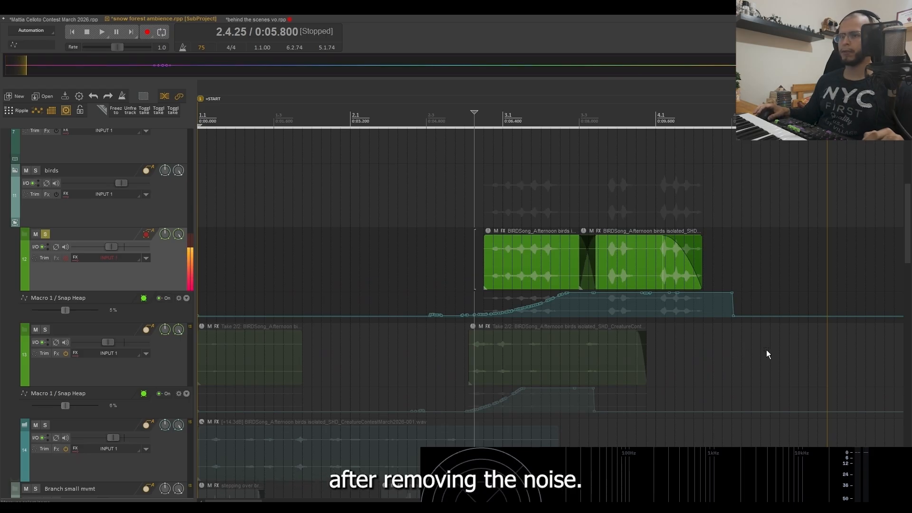
key("space")
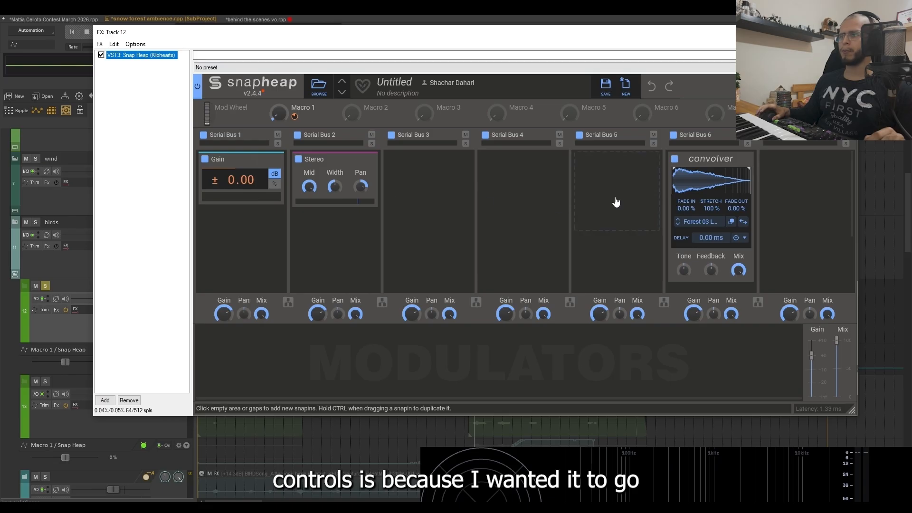
Examine the Snap Heap chain on the first birds track and play the whole birds group in solo
left_click_drag(772, 32, 762, 28)
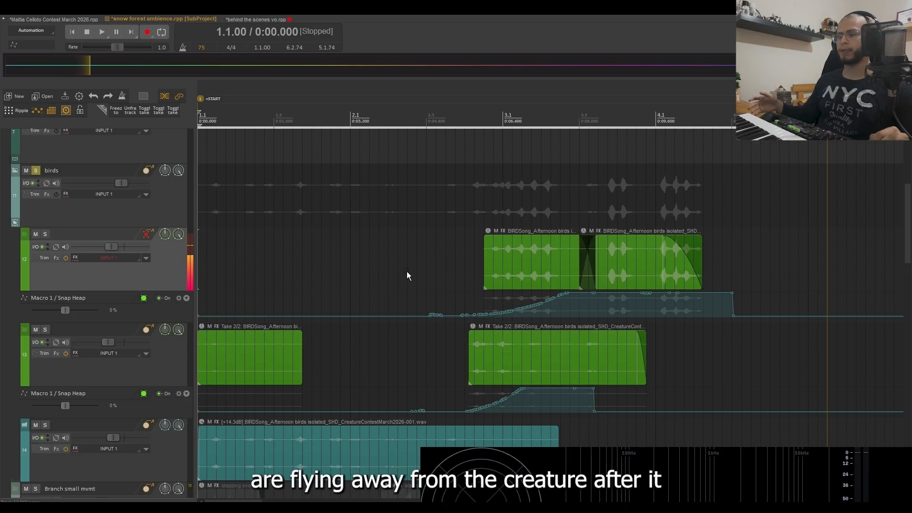
scroll(399, 304, "down", 1)
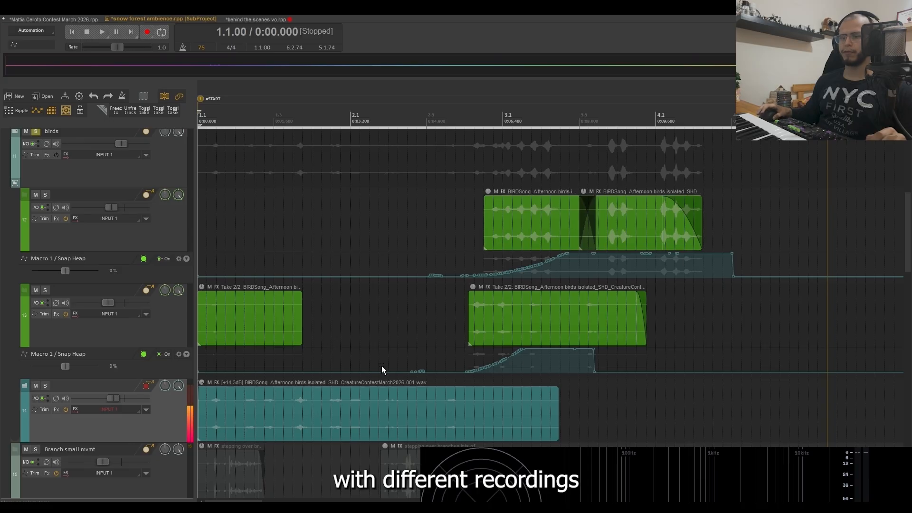
scroll(330, 291, "up", 1)
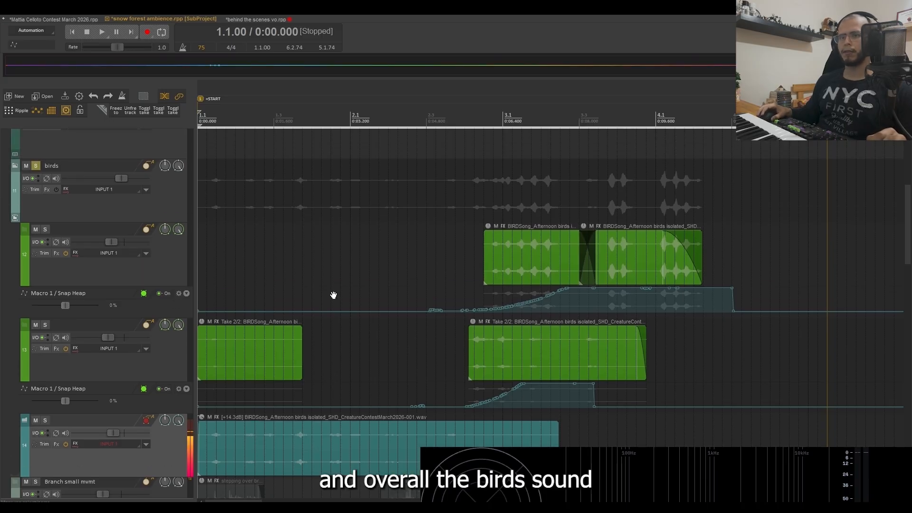
key("space")
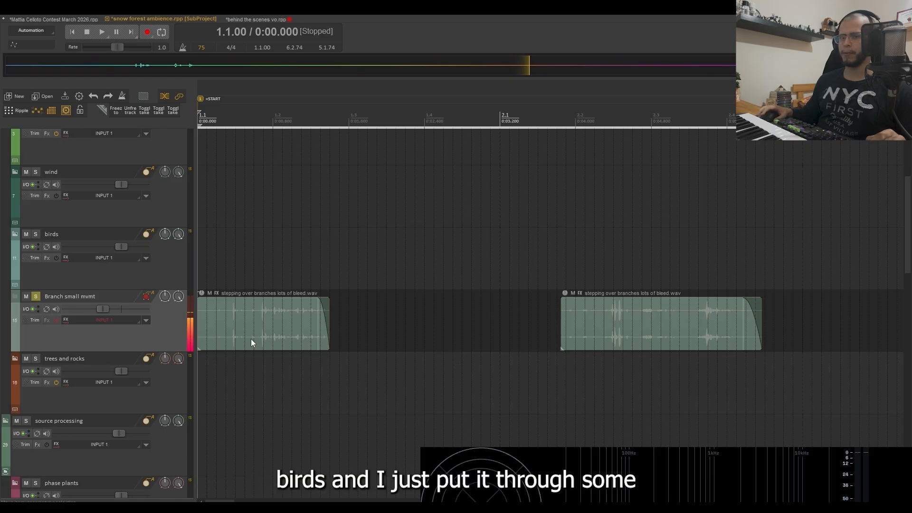
Play the Branch small mvmt recordings unprocessed, with OTT enabled, and with Snap Heap added
key("space")
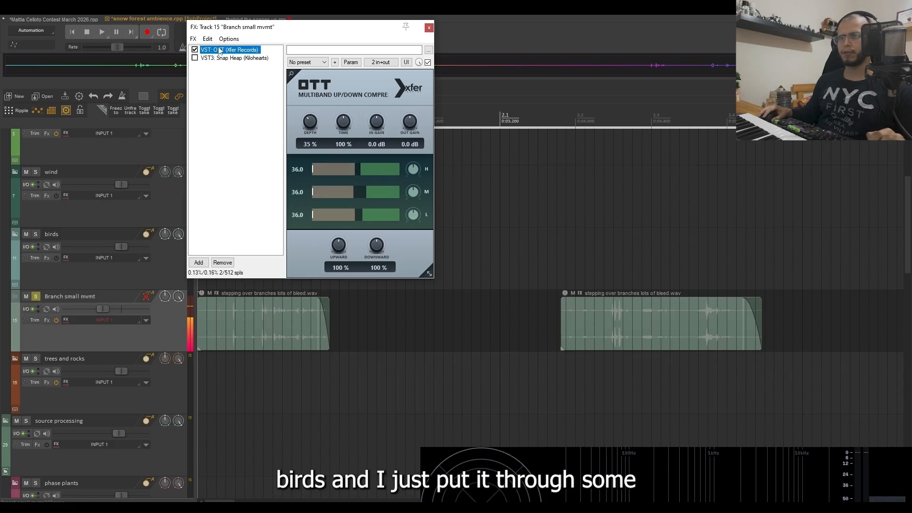
left_click(422, 359)
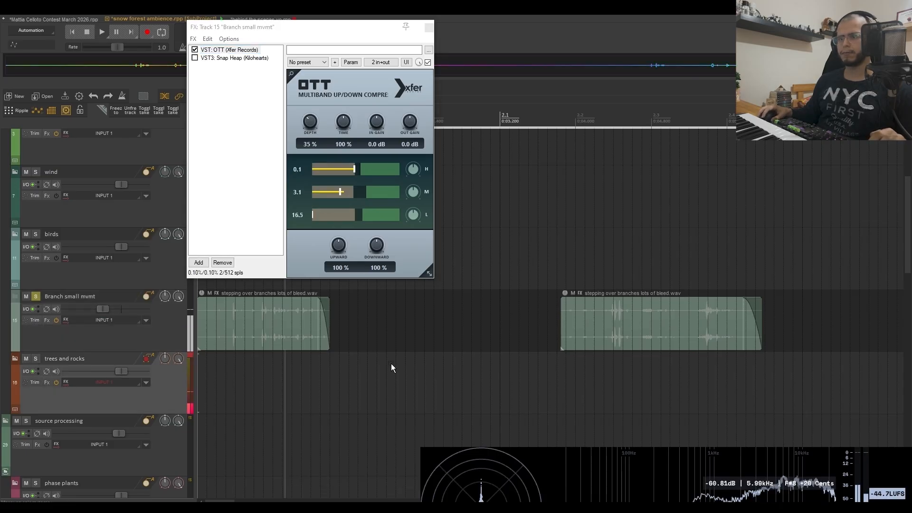
left_click(567, 119)
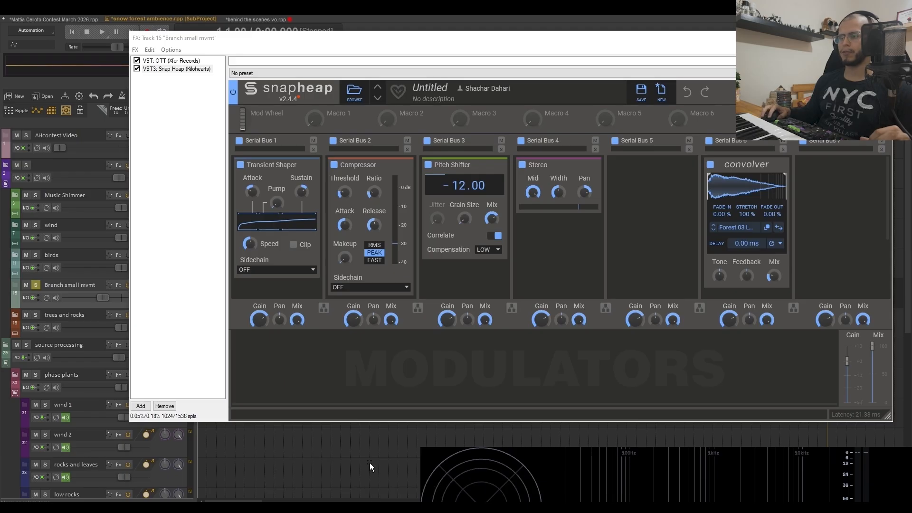
key("space")
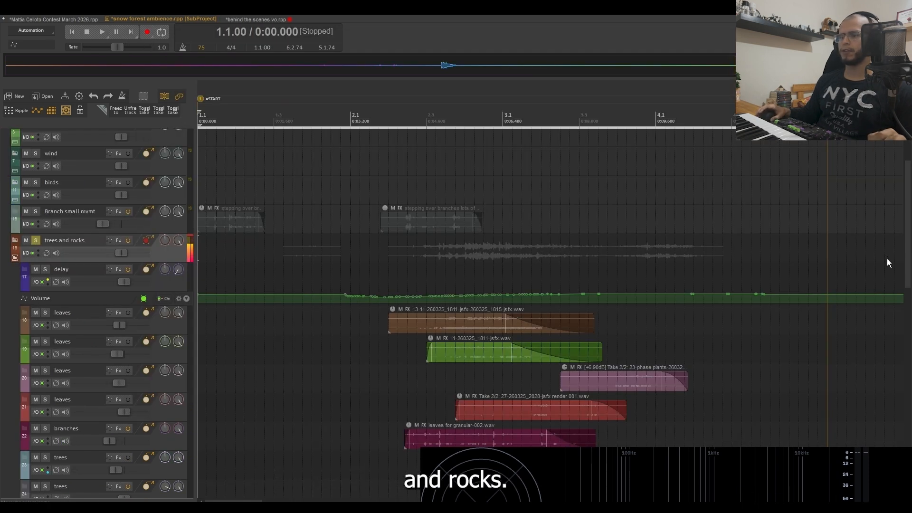
Play the trees and rocks group and examine the Phase Plant and MSpectralDynamics effects on the rocks and leaves source track
key("space")
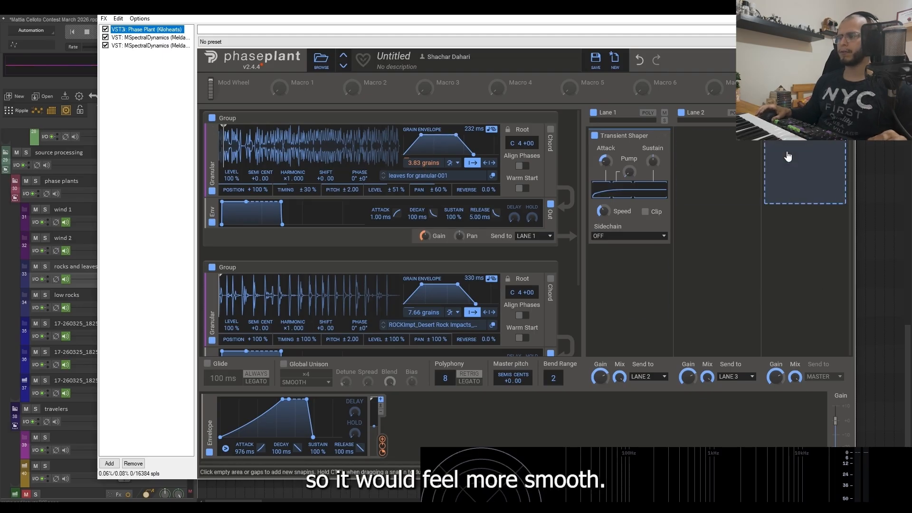
left_click(148, 38)
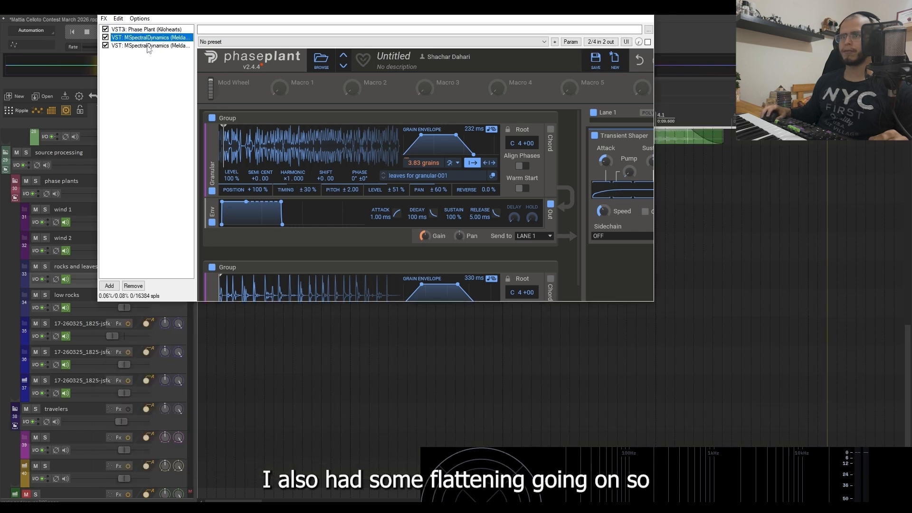
left_click(149, 46)
left_click(148, 30)
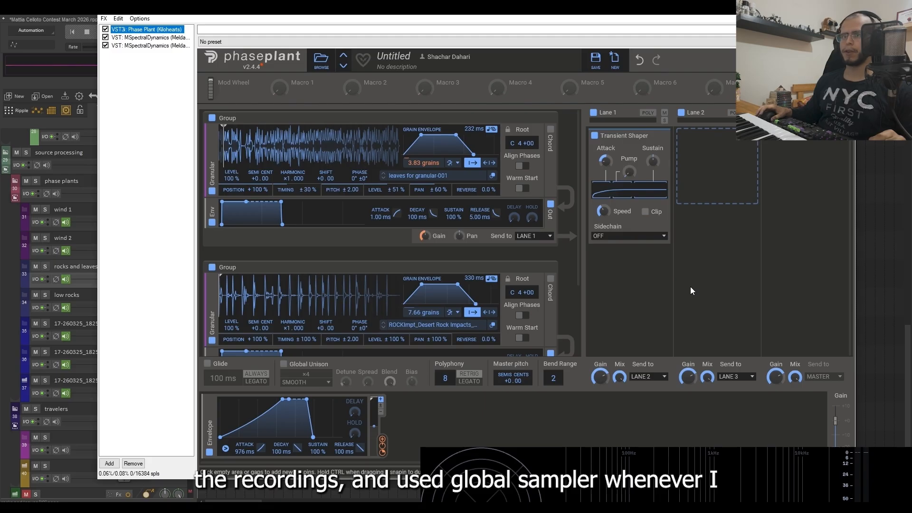
Close the effects window, play the soloed leaves, branches and trees recordings together, and target the second trees track
left_click(844, 8)
scroll(408, 274, "up", 3)
scroll(420, 274, "up", 6)
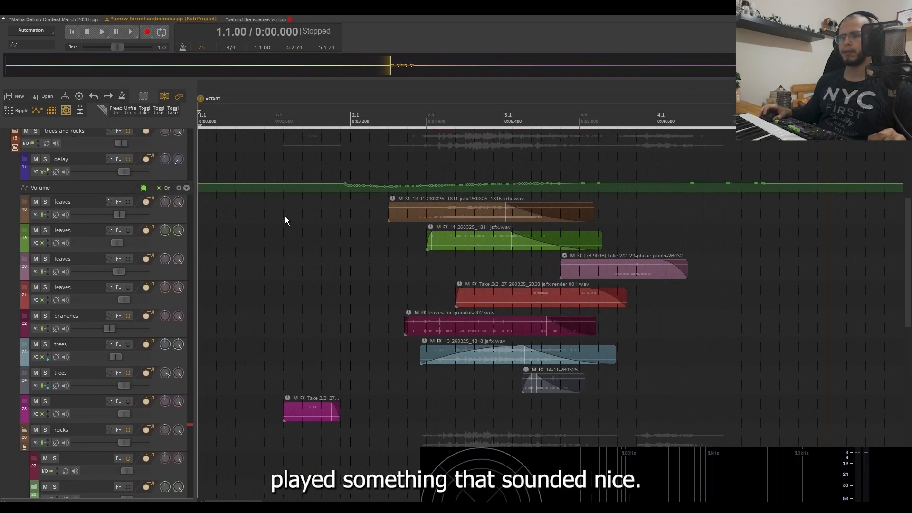
scroll(289, 251, "up", 1)
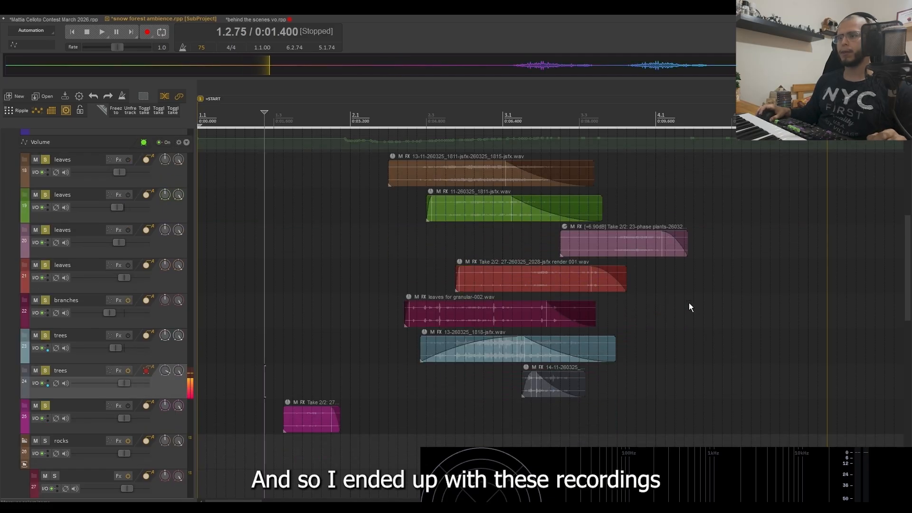
key("space")
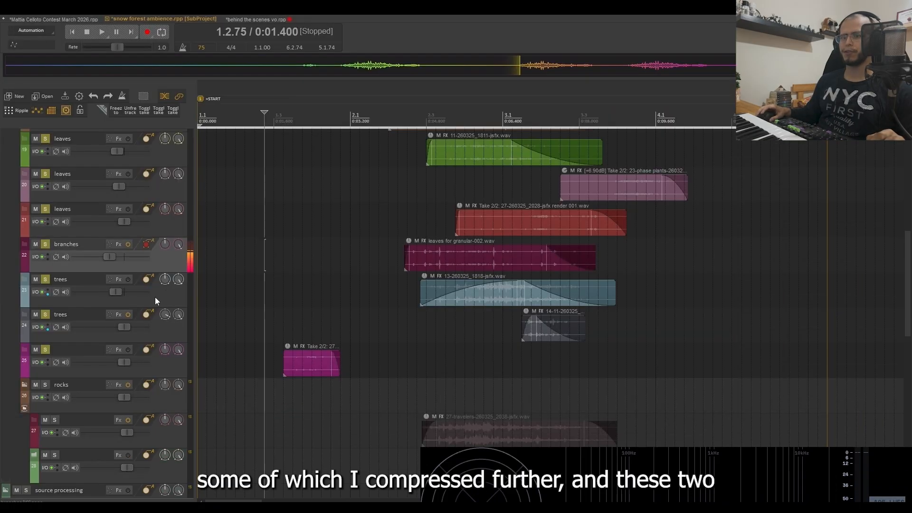
left_click(135, 317)
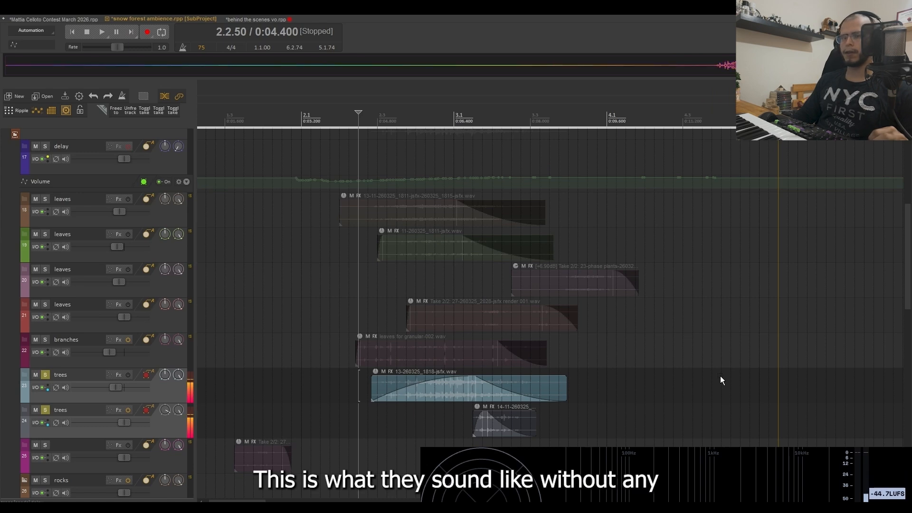
Play the two soloed trees tracks without their effects, stop, and play them again
key("space")
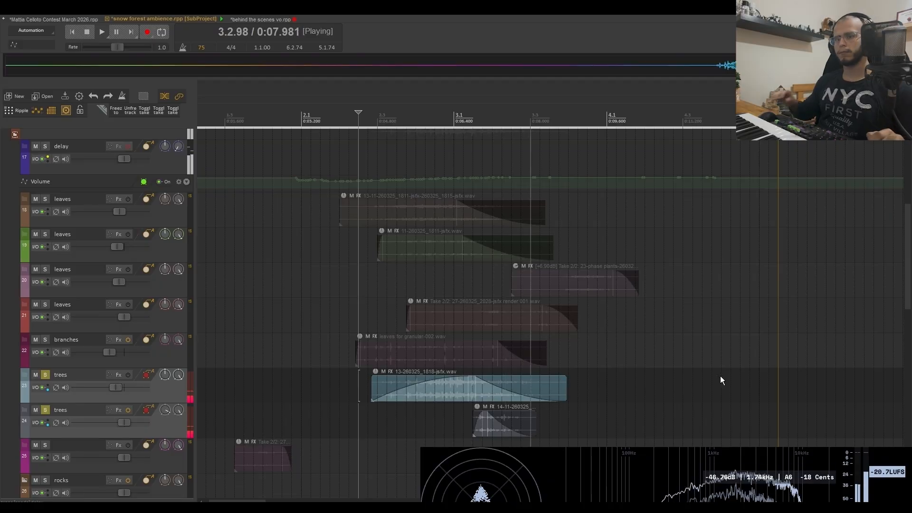
key("space")
key("space")
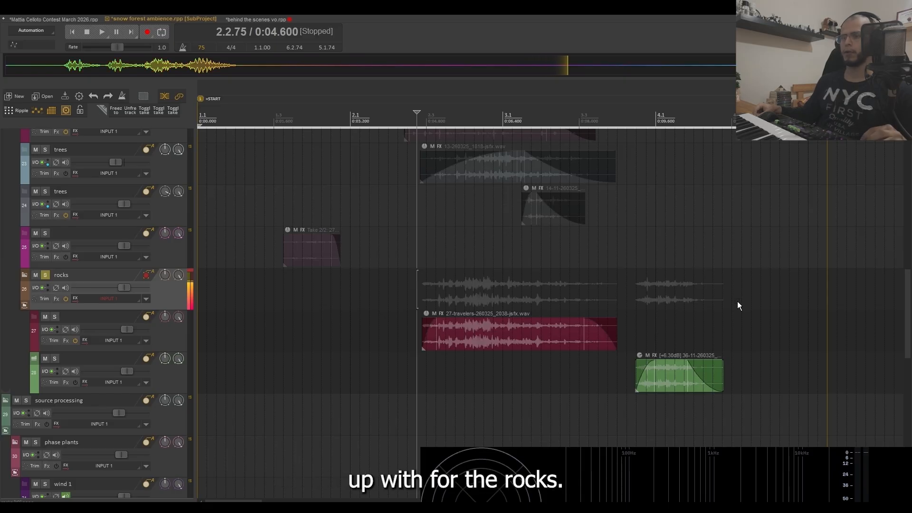
Play the soloed rocks group and examine the Saturation Knob and MSpectralDynamics effects on its first layer
key("space")
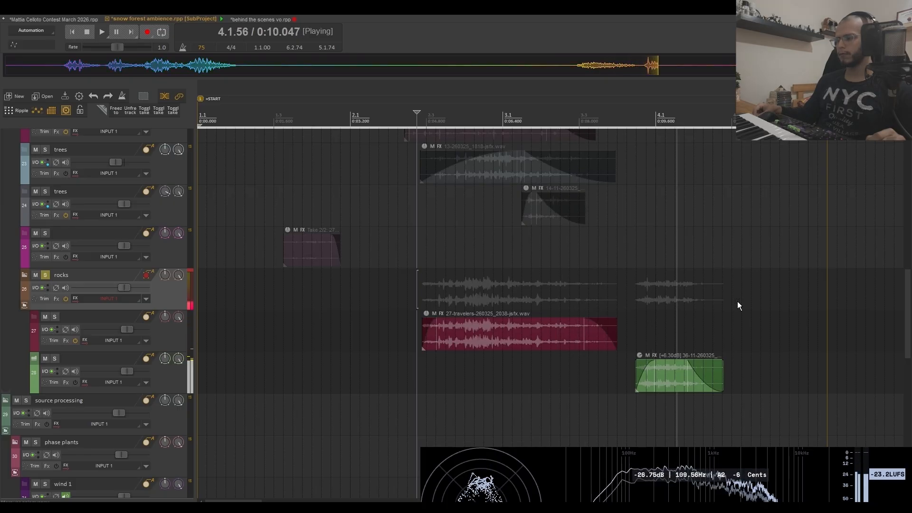
left_click(66, 341)
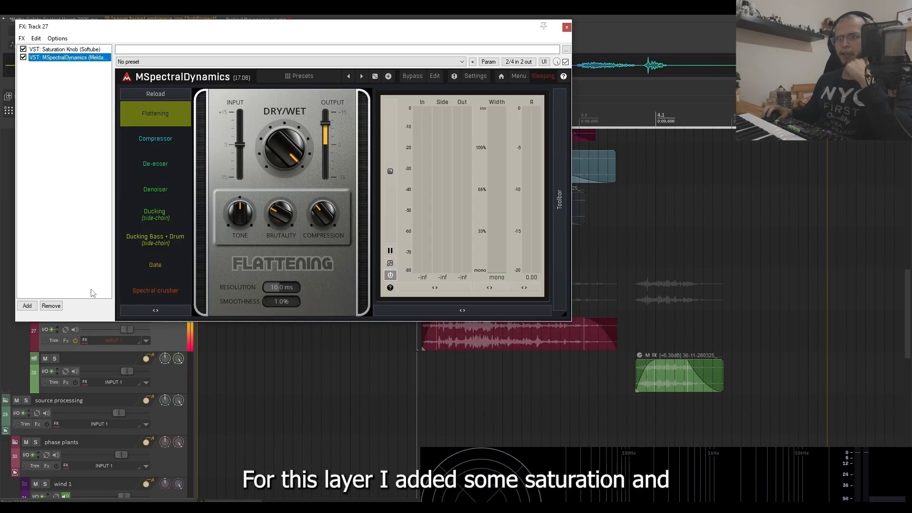
left_click(77, 50)
left_click(79, 58)
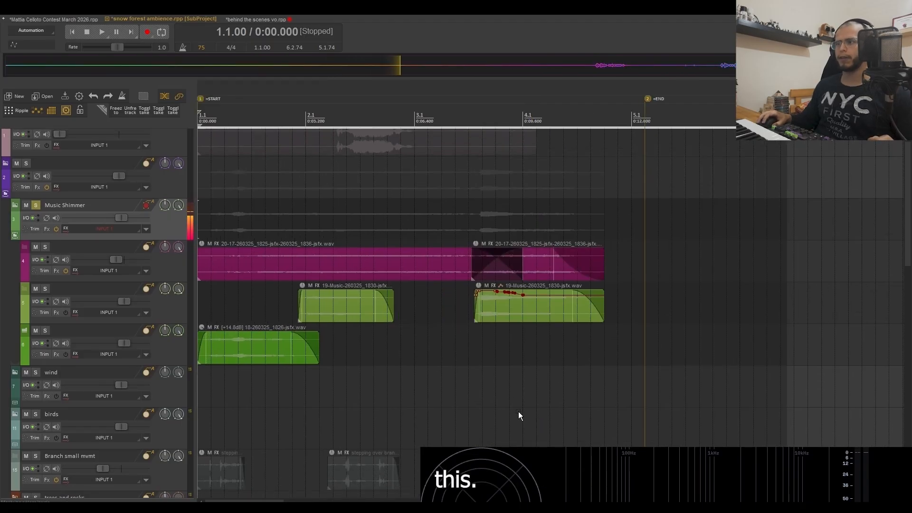
Play the soloed Music Shimmer group and examine the effects on its 17-260325_1825-jsfx source tracks, including Snap Heap's Reverser and Reverb
key("space")
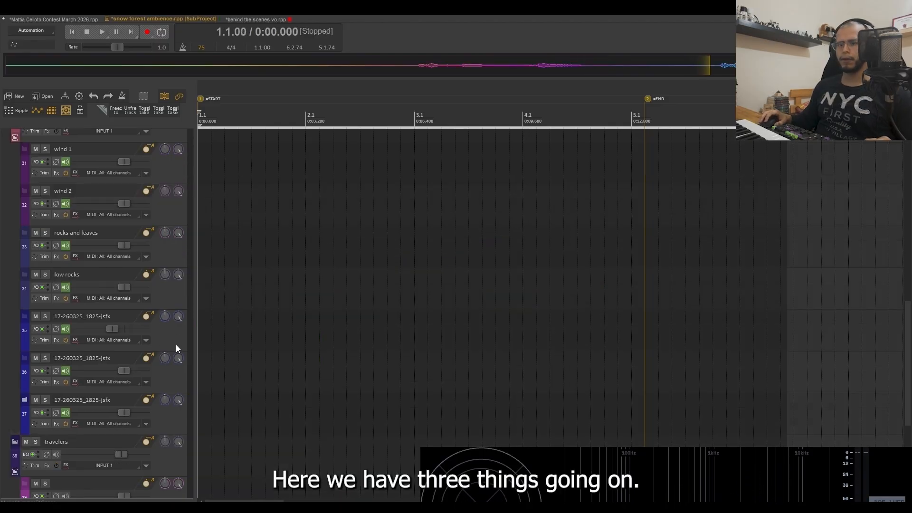
left_click(127, 341)
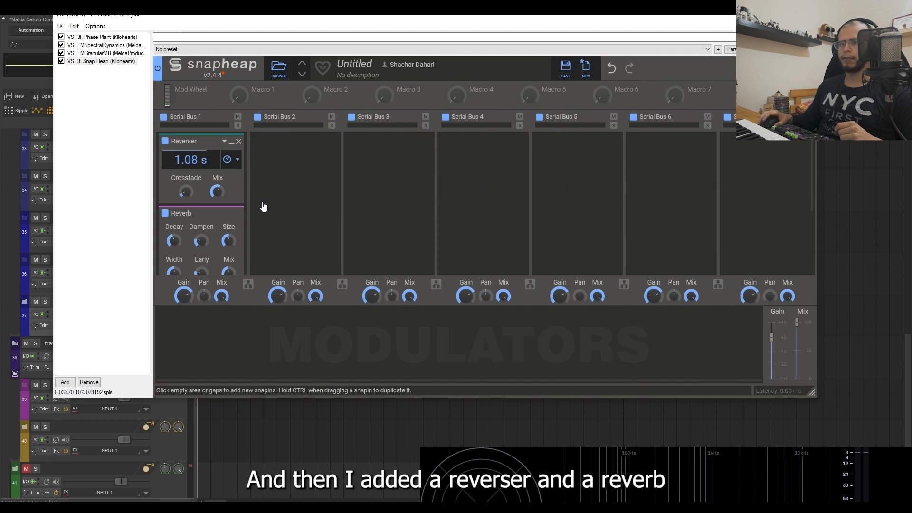
scroll(263, 206, "down", 1)
scroll(373, 217, "up", 1)
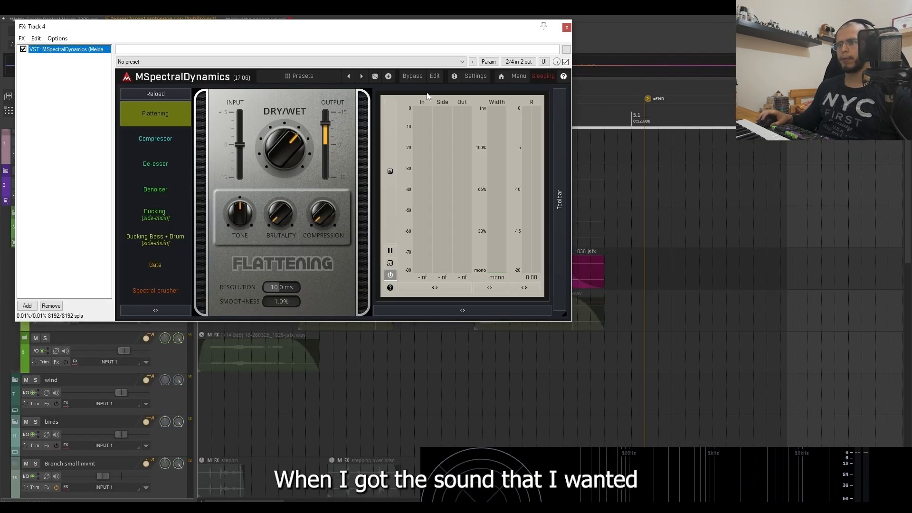
Examine the OTT and Snap Heap effects on the Music Shimmer folder and play the soloed Amb track in the main contest project
left_click(567, 27)
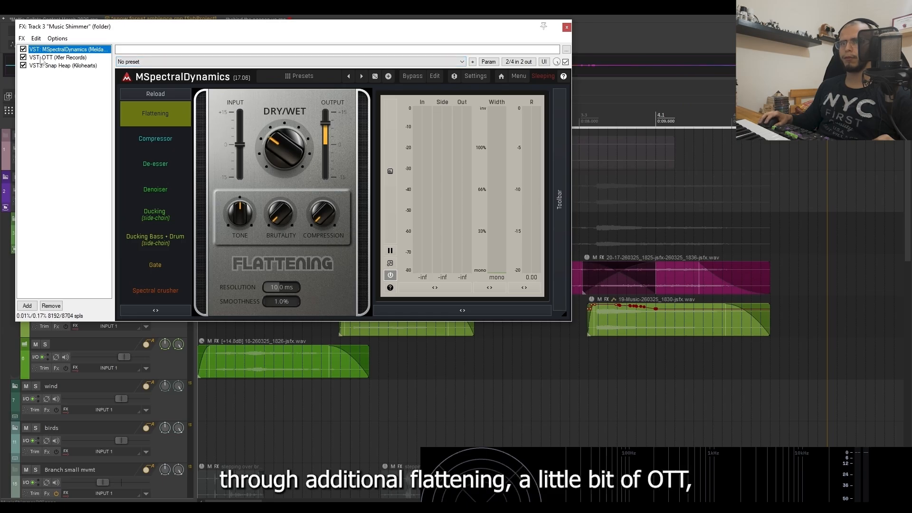
left_click(49, 58)
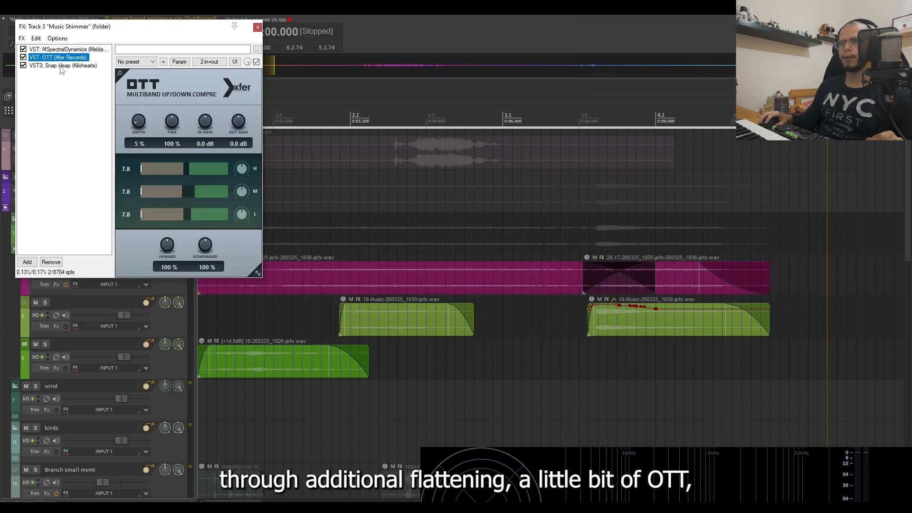
left_click(55, 66)
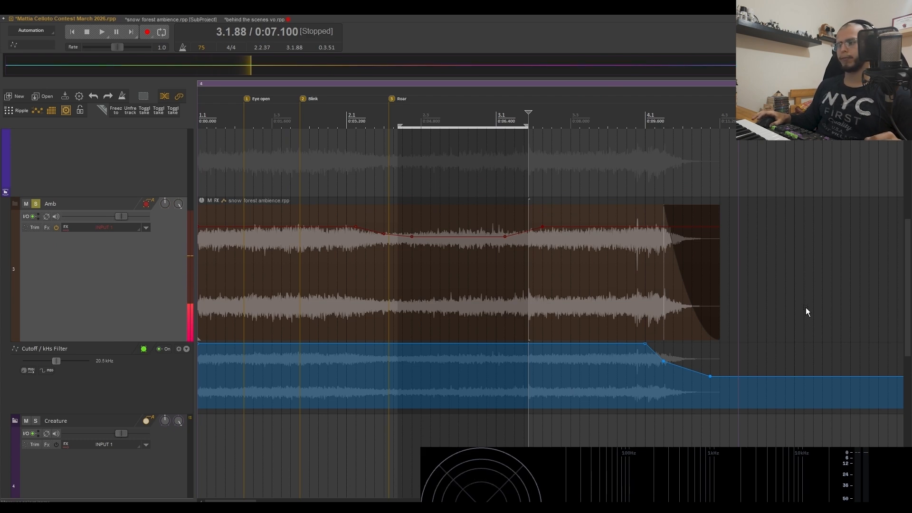
key("space")
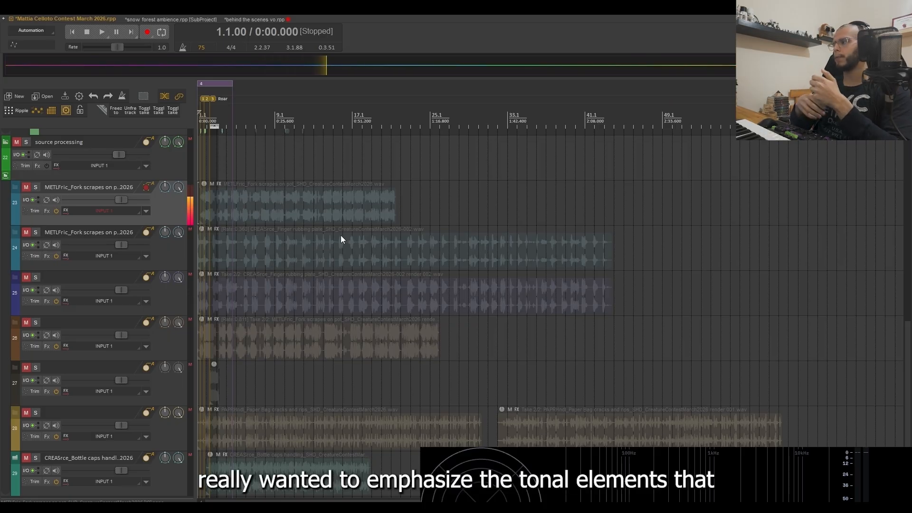
Play the soloed fork scrapes on pot recording and make a time selection over the scrape phrase starting at 4.3.00
scroll(465, 349, "down", 1)
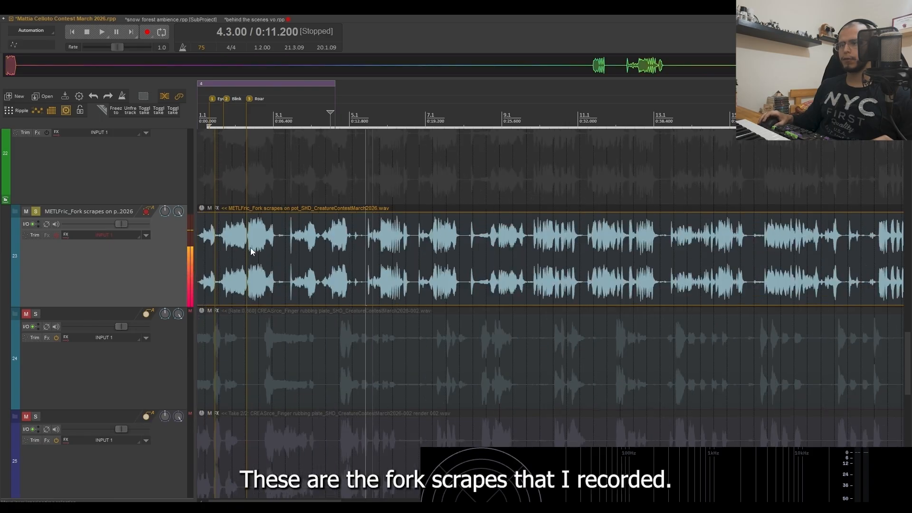
scroll(251, 246, "up", 3)
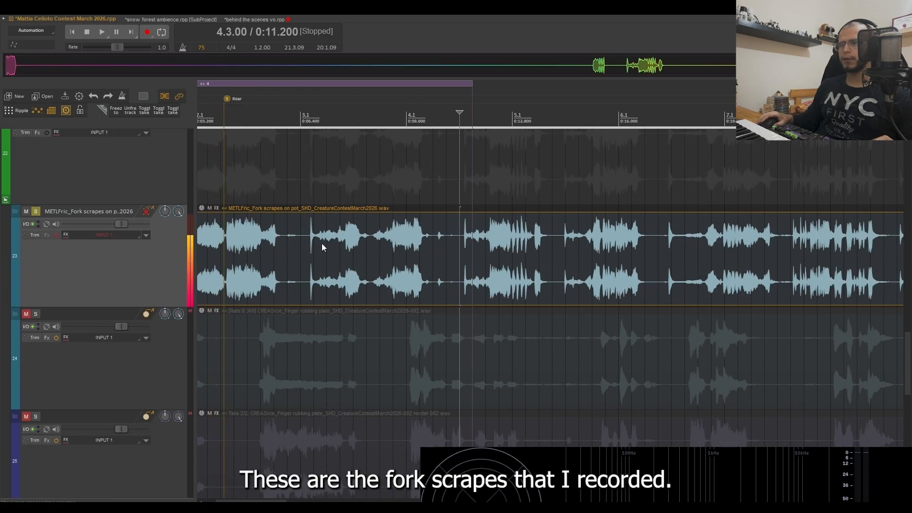
key("space")
left_click_drag(458, 118, 551, 129)
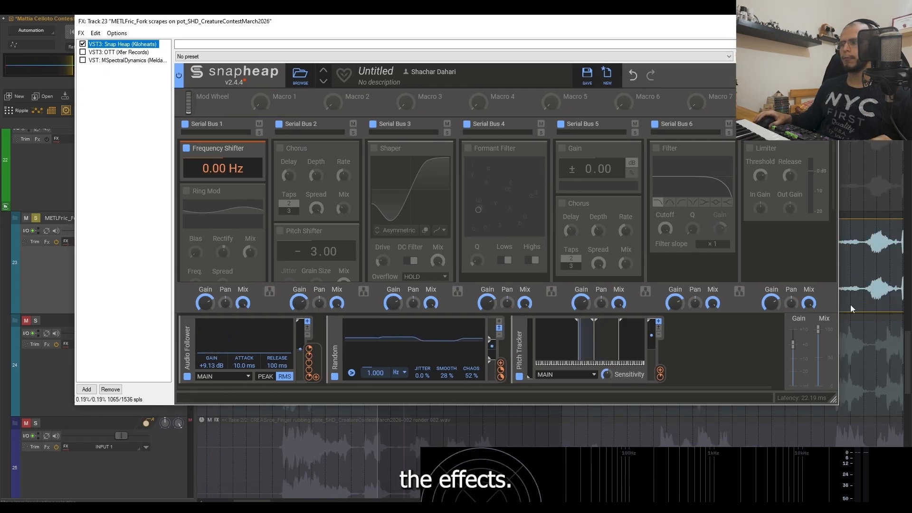
Play the selected fork scrapes while enabling Ring Mod, the first Chorus, Pitch Shifter and Shaper one by one in Snap Heap
key("space")
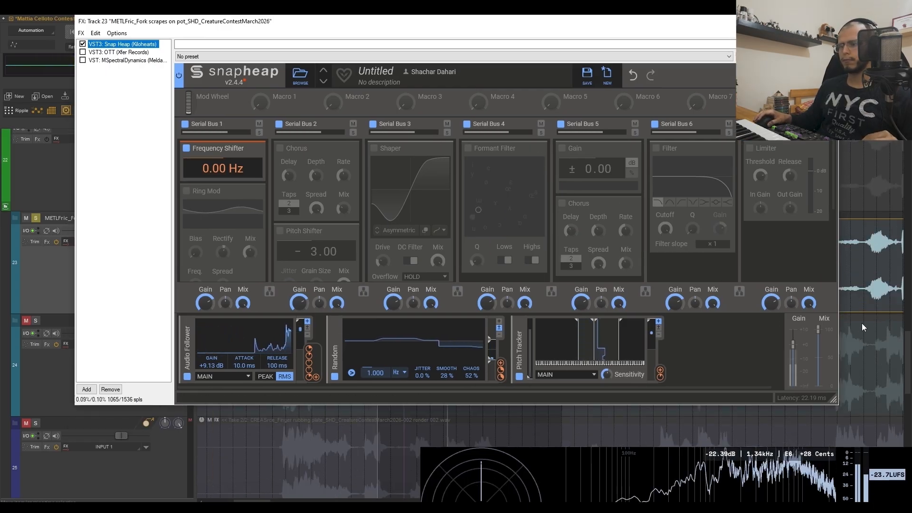
key("space")
left_click(186, 191)
key("space")
scroll(272, 235, "down", 1)
scroll(272, 236, "up", 1)
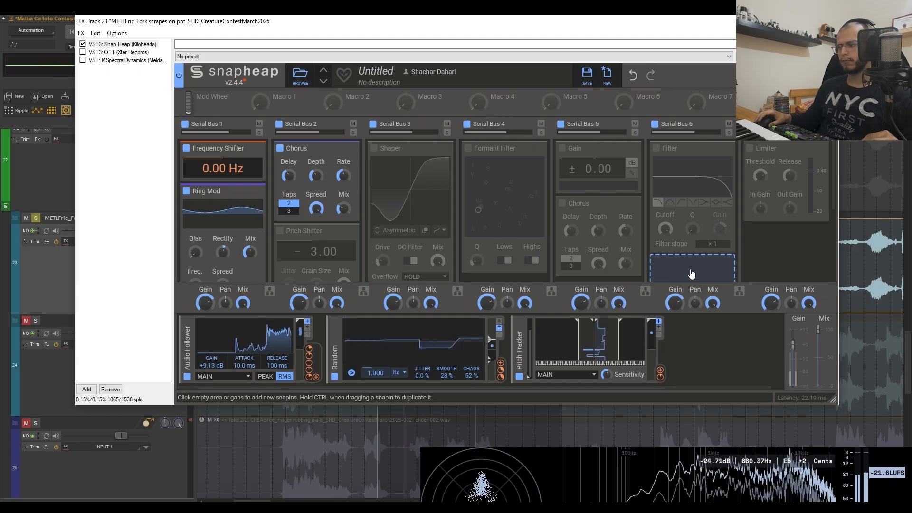
scroll(414, 242, "down", 1)
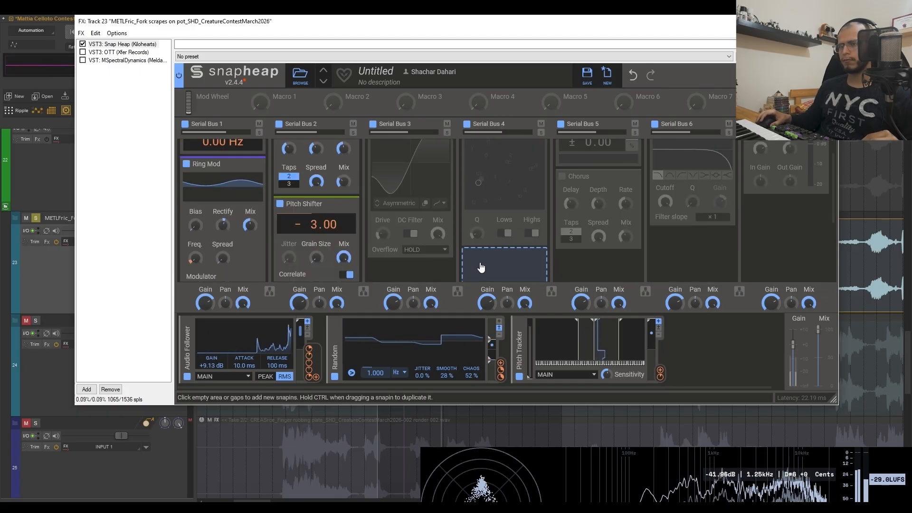
scroll(481, 268, "up", 1)
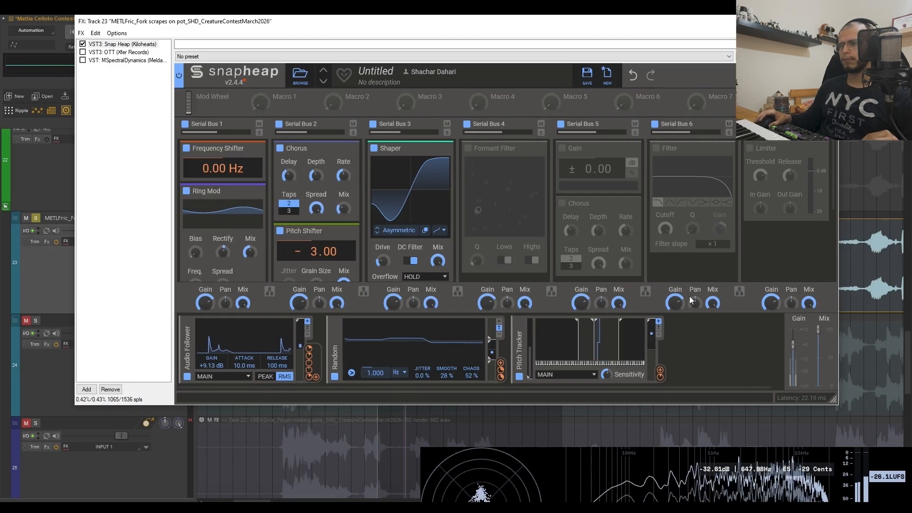
Enable Formant Filter, Gain, the second Chorus, Filter and Limiter in Snap Heap during playback, and lower the Filter cutoff
left_click(468, 148)
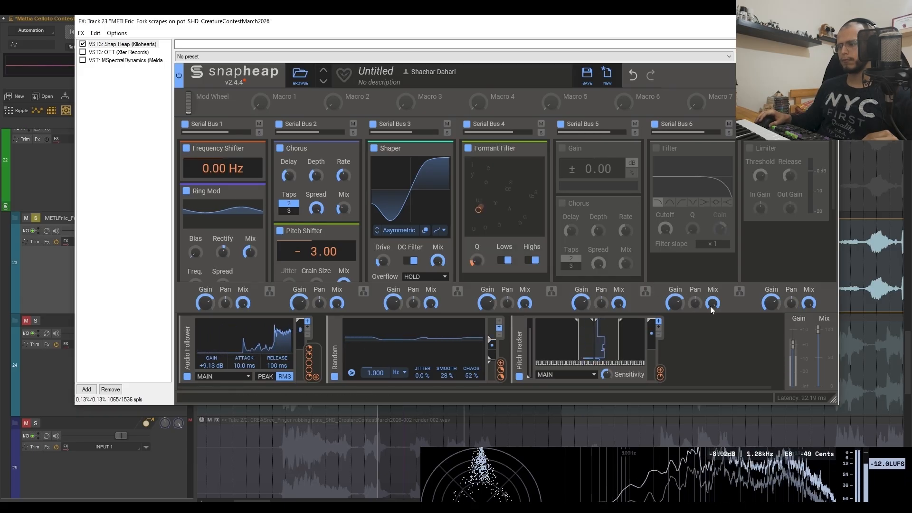
left_click(562, 149)
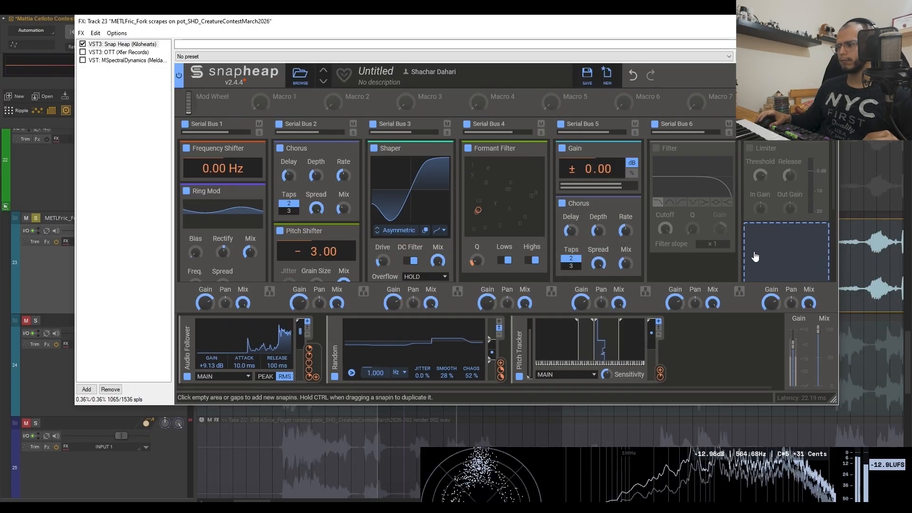
left_click(656, 149)
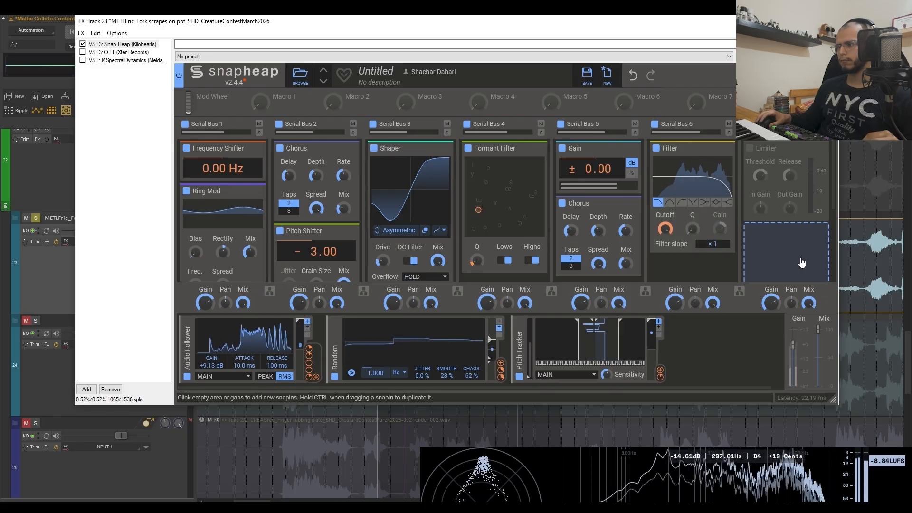
left_click(749, 148)
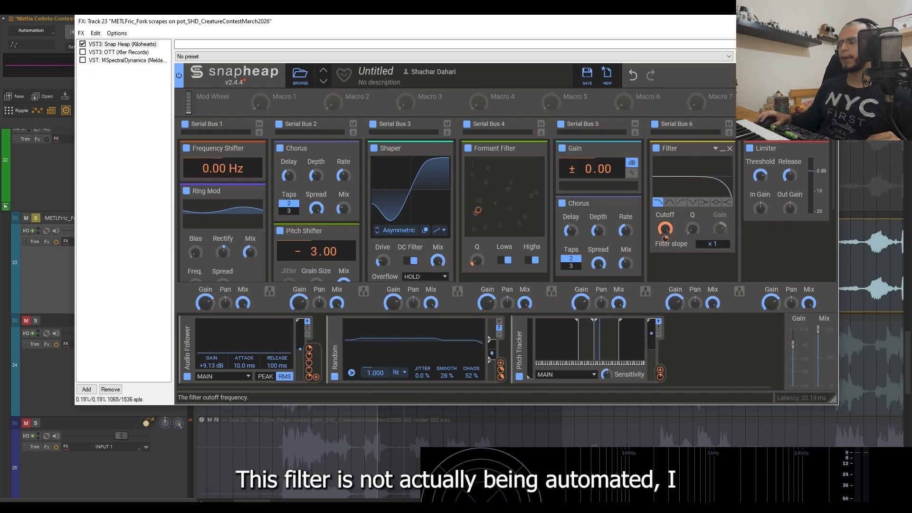
left_click_drag(665, 238, 665, 223)
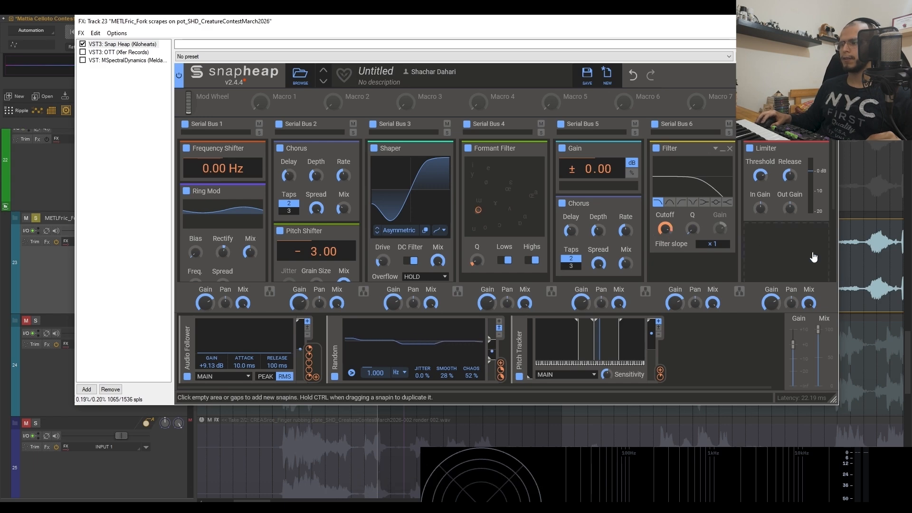
key("space")
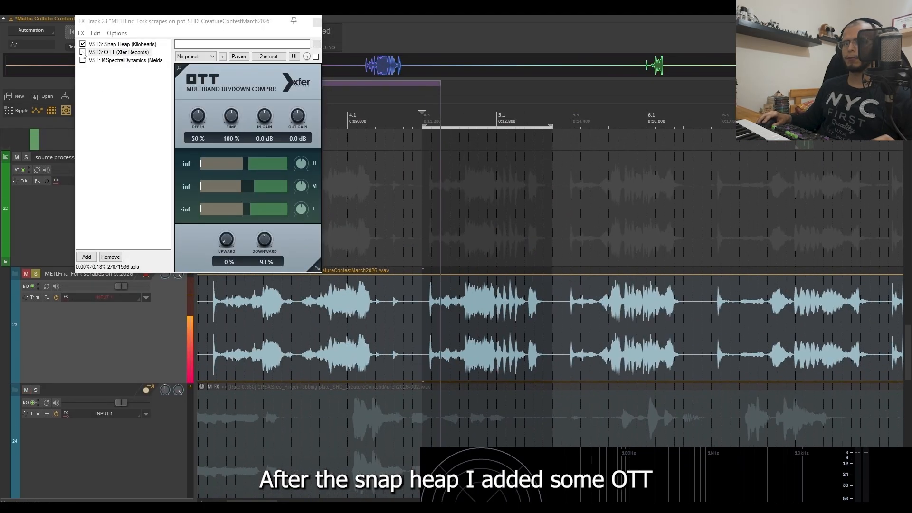
Enable OTT and MSpectralDynamics after Snap Heap on the fork scrapes track and play the result
left_click(83, 61)
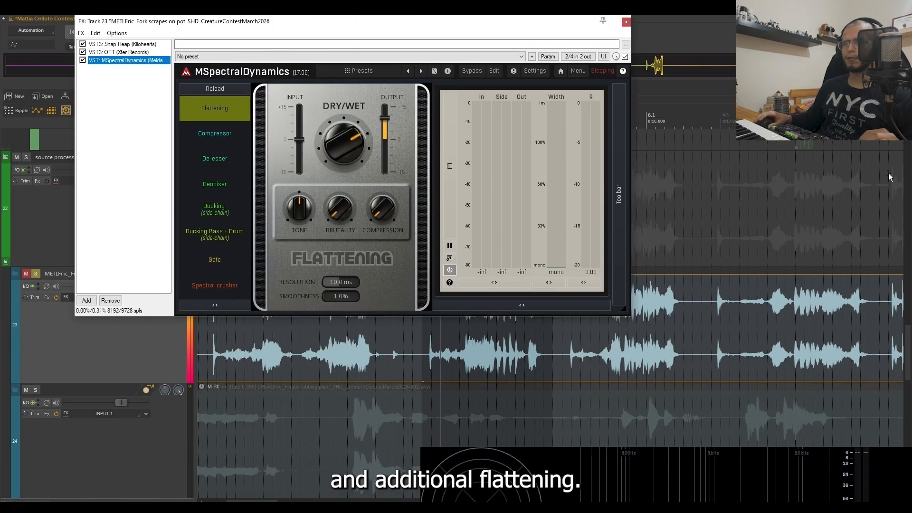
left_click(793, 233)
key("space")
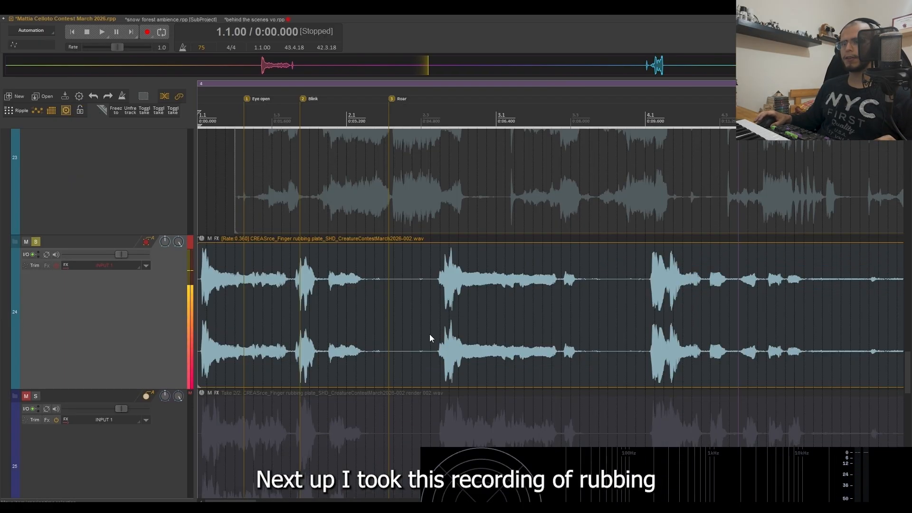
Examine the slowed finger rubbing plate recording with its Snap Heap chain and play it in solo
scroll(429, 334, "down", 2)
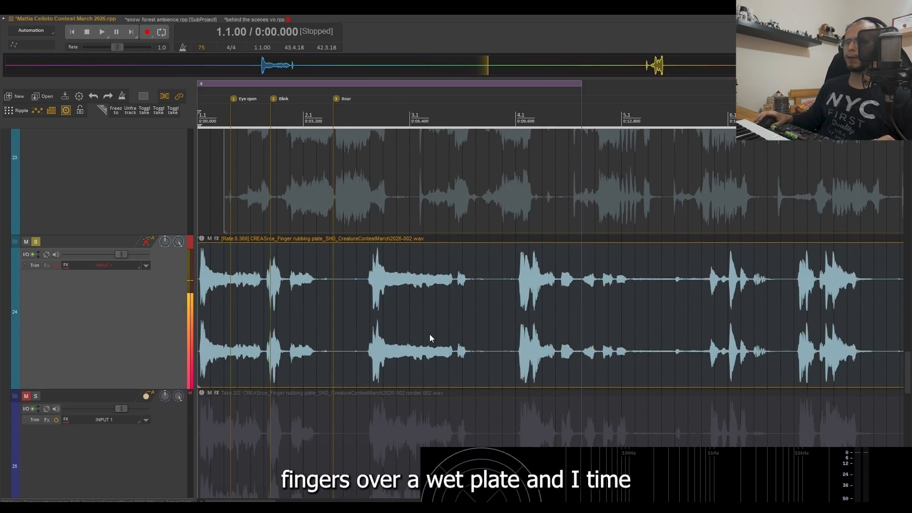
scroll(429, 333, "down", 3)
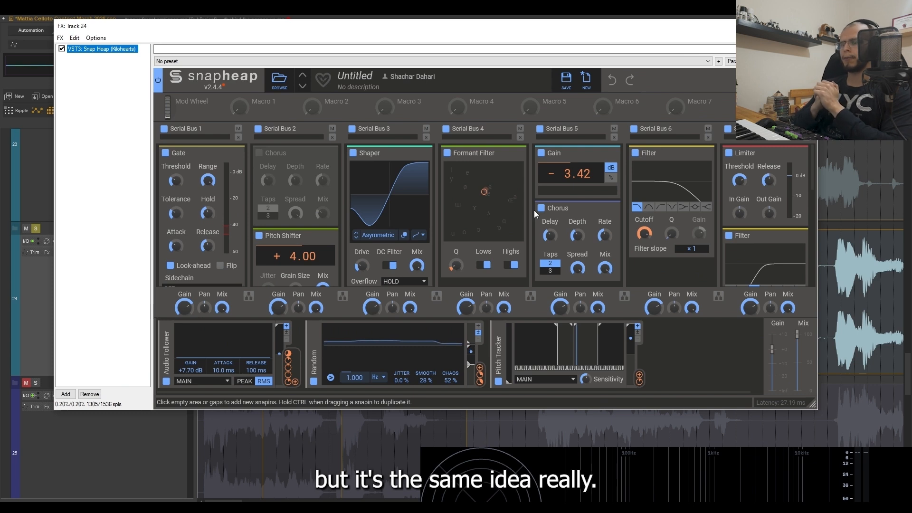
key("space")
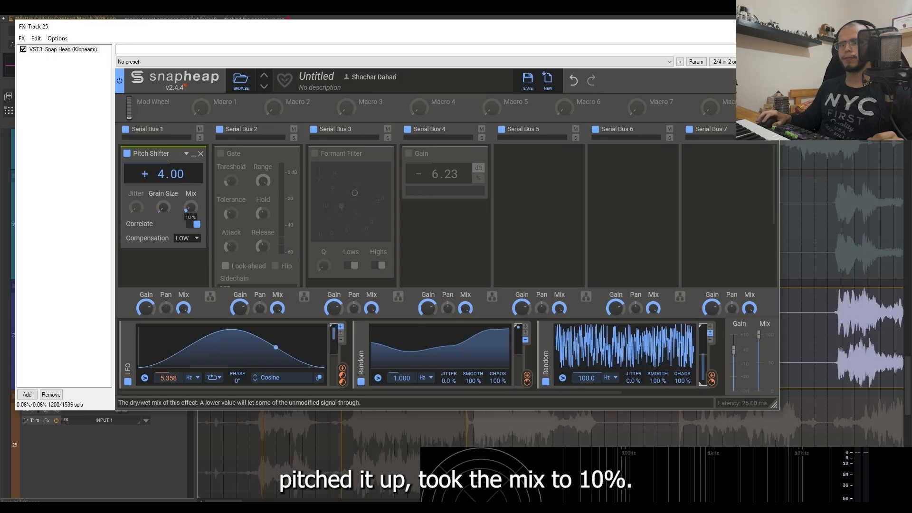
Play the rendered finger rubbing plate take on track 25 while enabling Gate, Formant Filter and Gain in its Snap Heap
key("space")
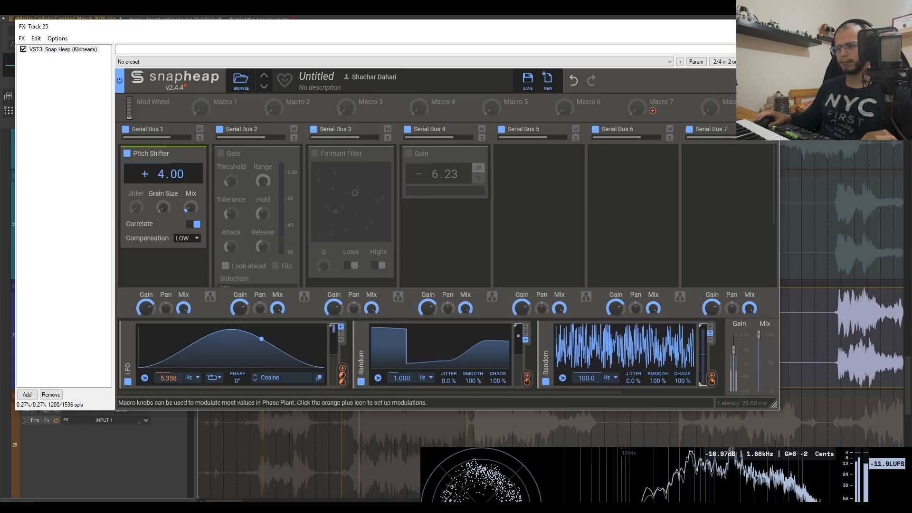
left_click(220, 153)
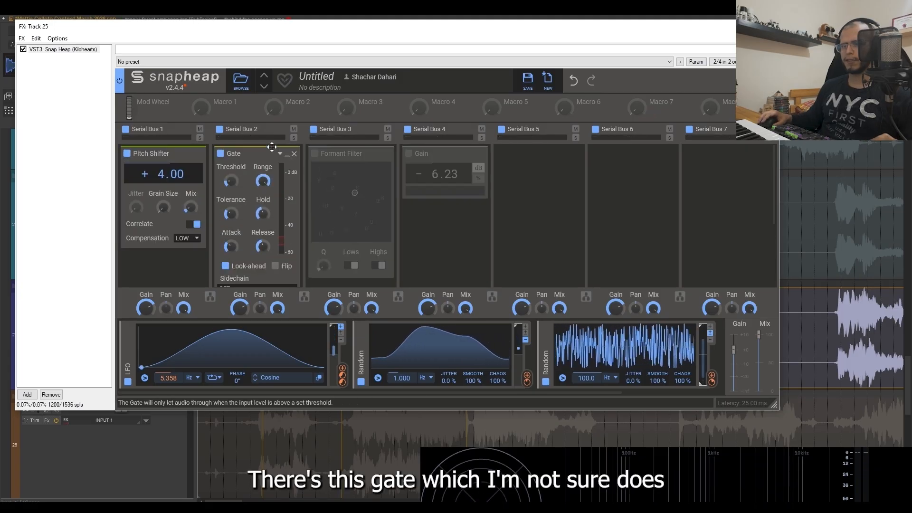
left_click(315, 154)
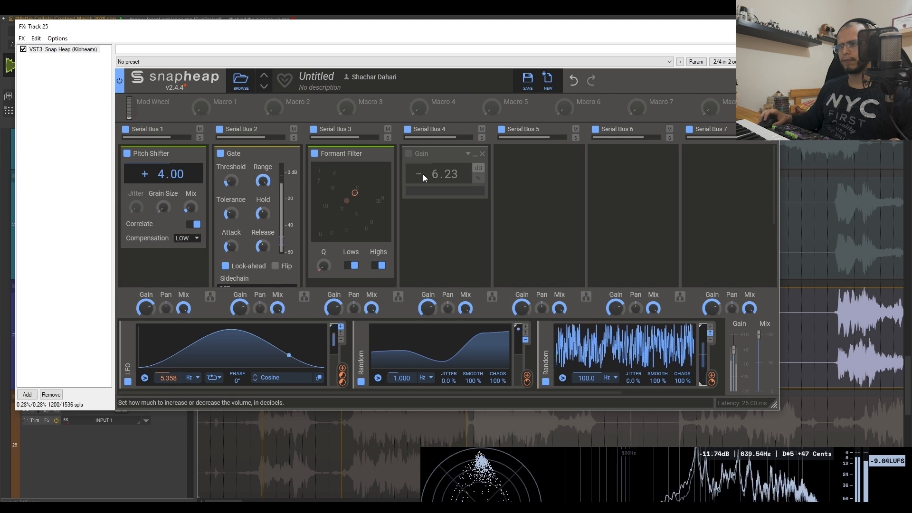
left_click(409, 155)
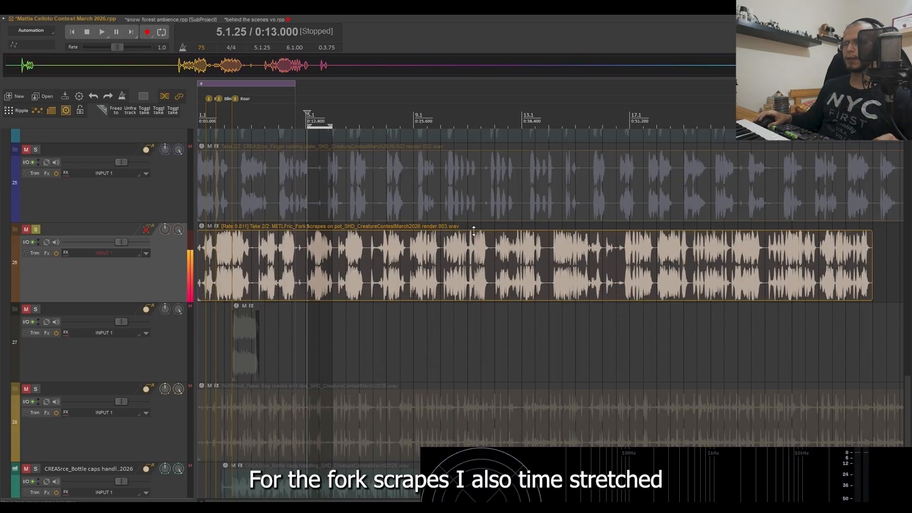
Examine the two MSpectralDynamics instances and the Limiter on the time-stretched fork scrapes track 26 and play the take
scroll(263, 256, "up", 3)
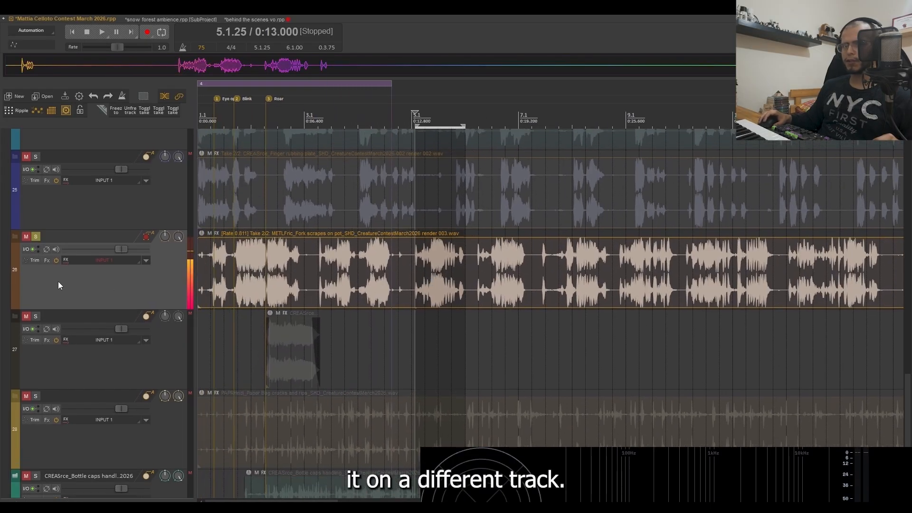
left_click(46, 261)
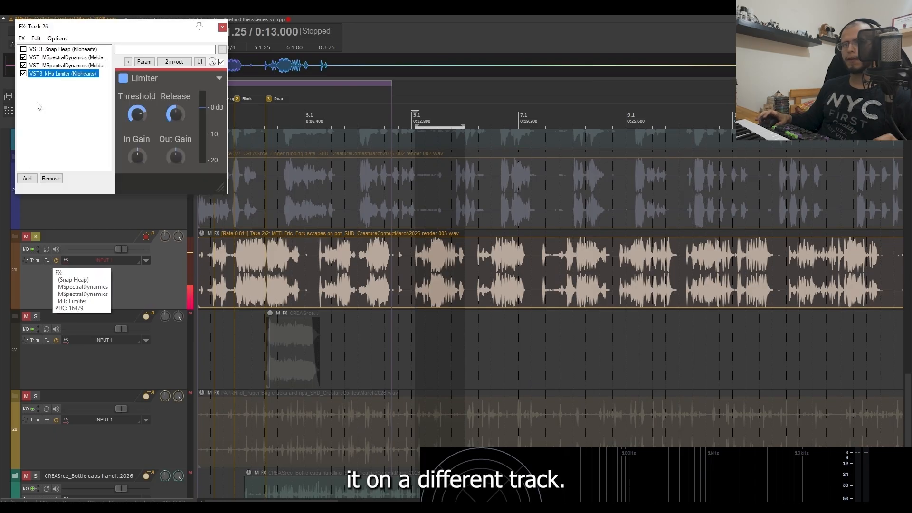
left_click(67, 57)
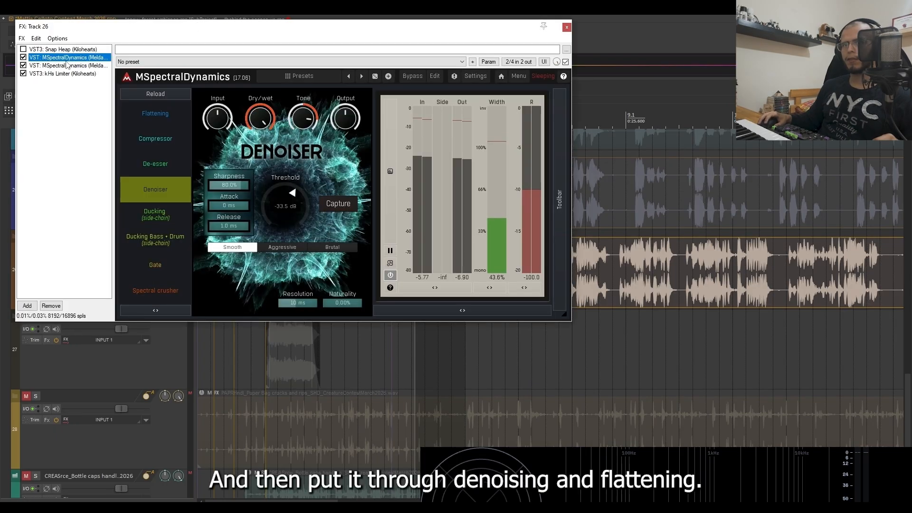
left_click(68, 66)
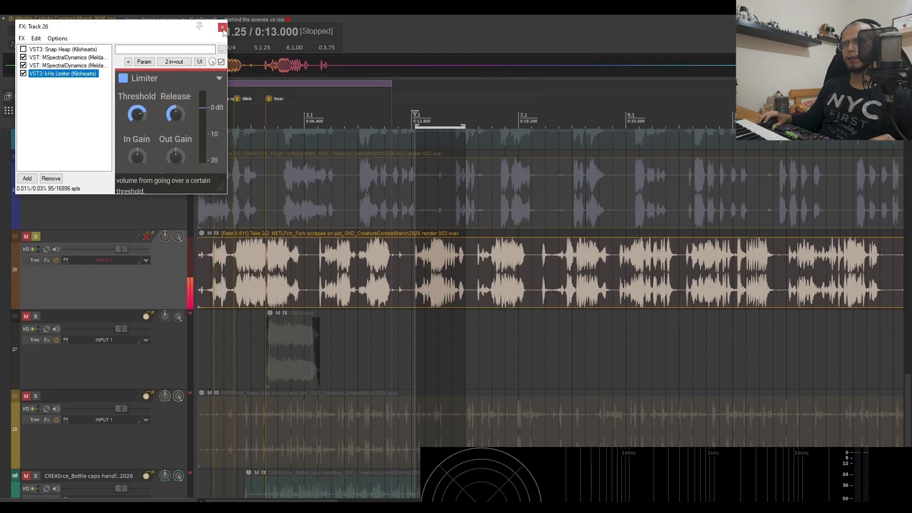
left_click(222, 28)
scroll(435, 323, "up", 3)
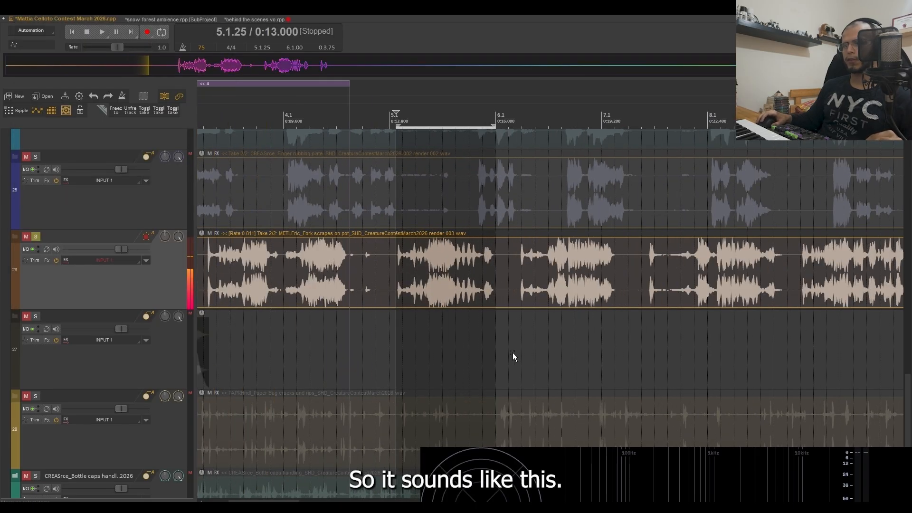
key("space")
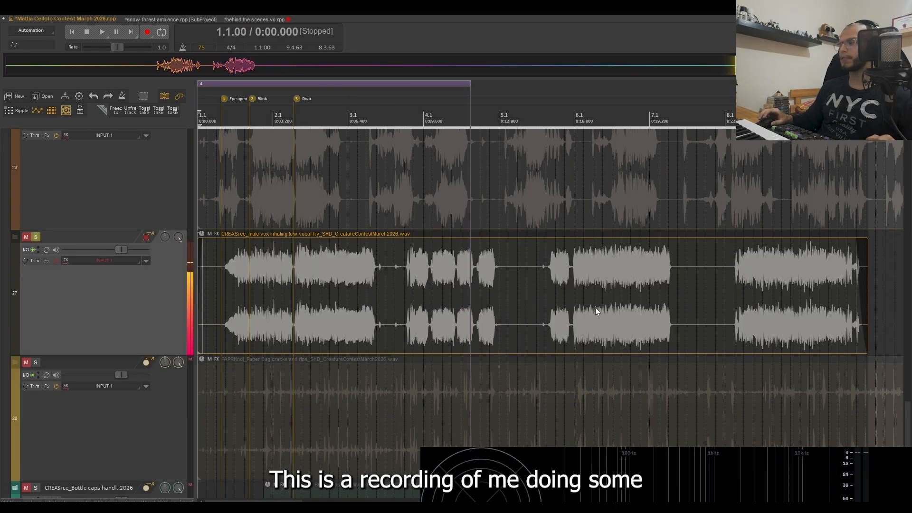
Play the male inhaling low vocal fry recording on track 27 in solo
key("space")
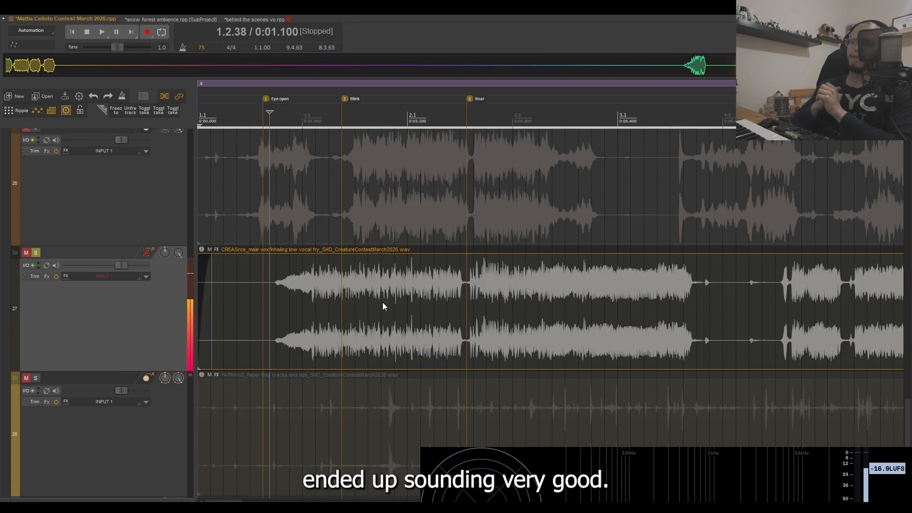
key("space")
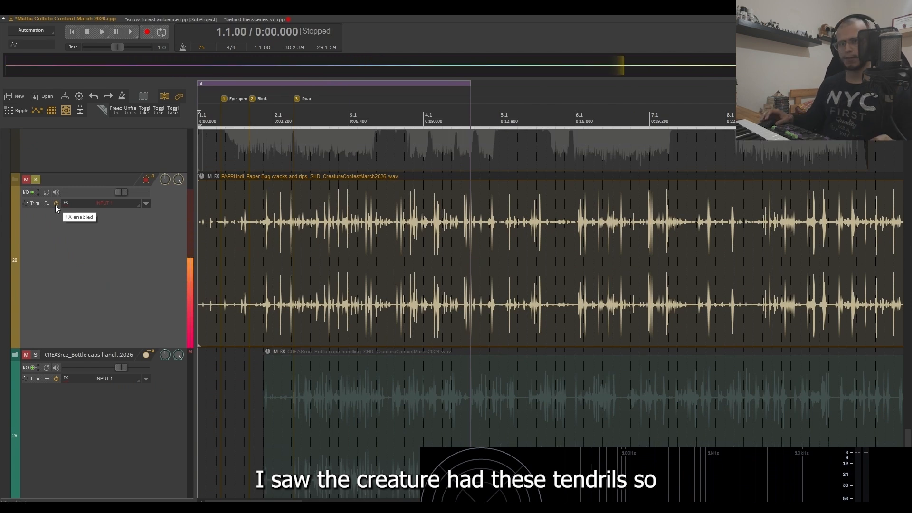
Bypass the effects on the paper bag cracks and rips track and play the dry recording
left_click(56, 205)
left_click(56, 205)
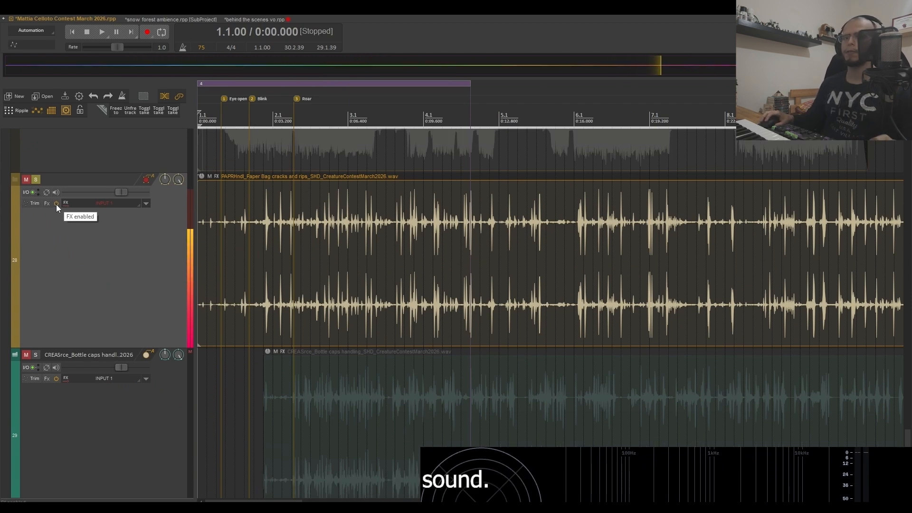
left_click(56, 205)
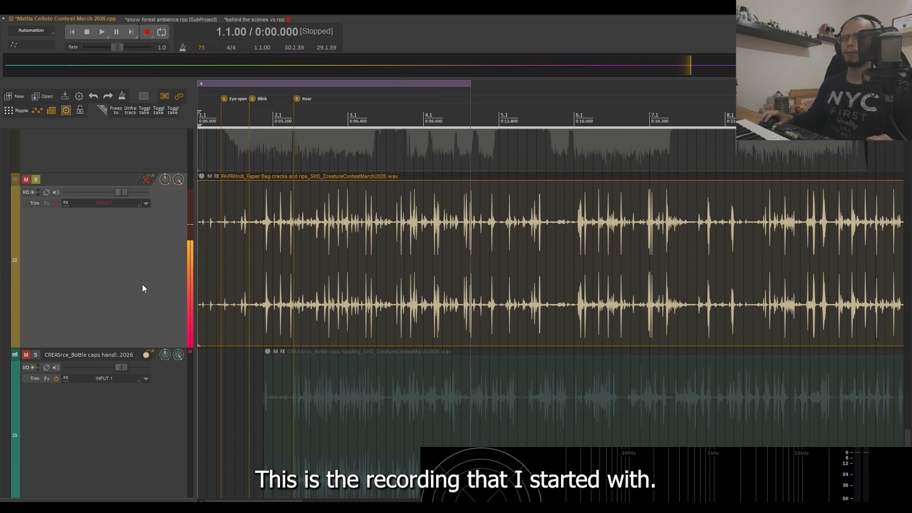
key("space")
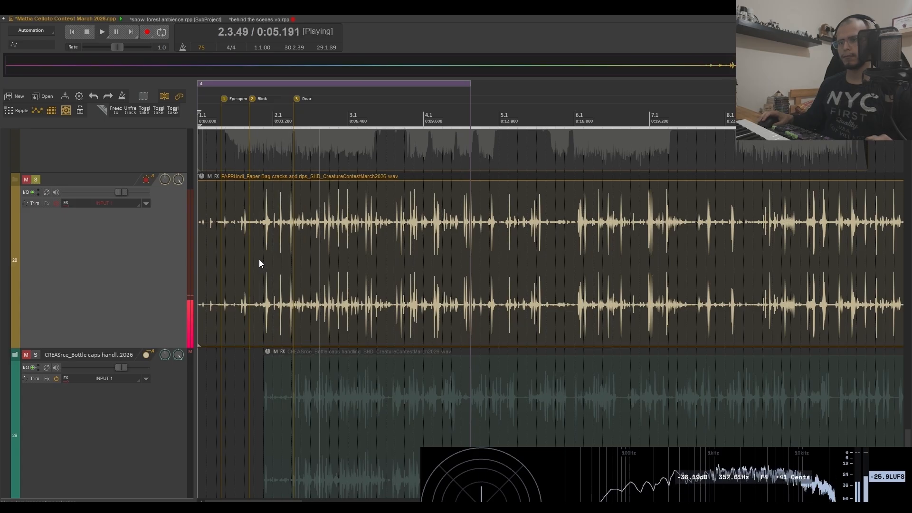
scroll(259, 260, "up", 2)
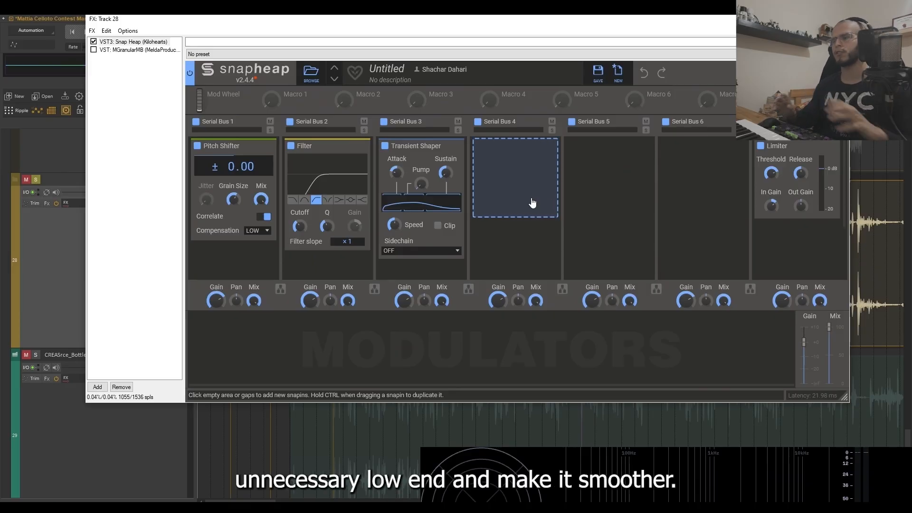
Play the paper bag recording through Snap Heap and bring up MGranularMB on its track
key("space")
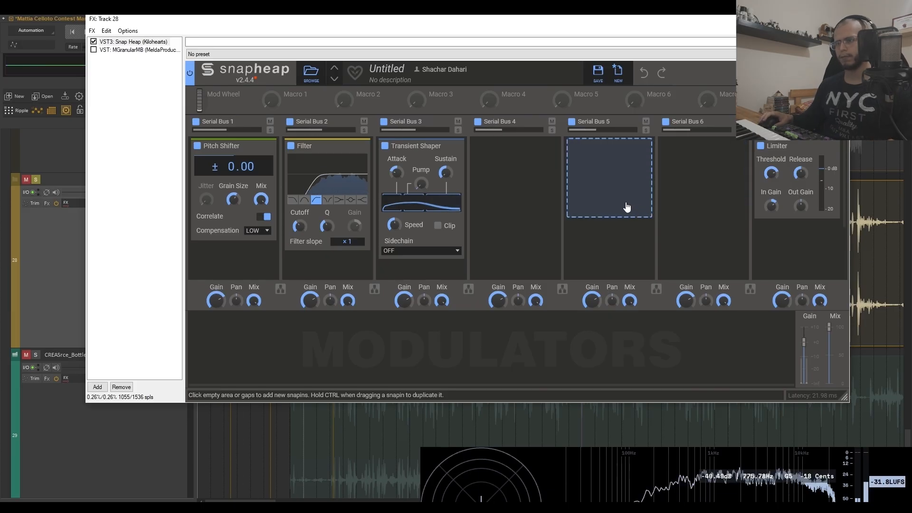
left_click(133, 49)
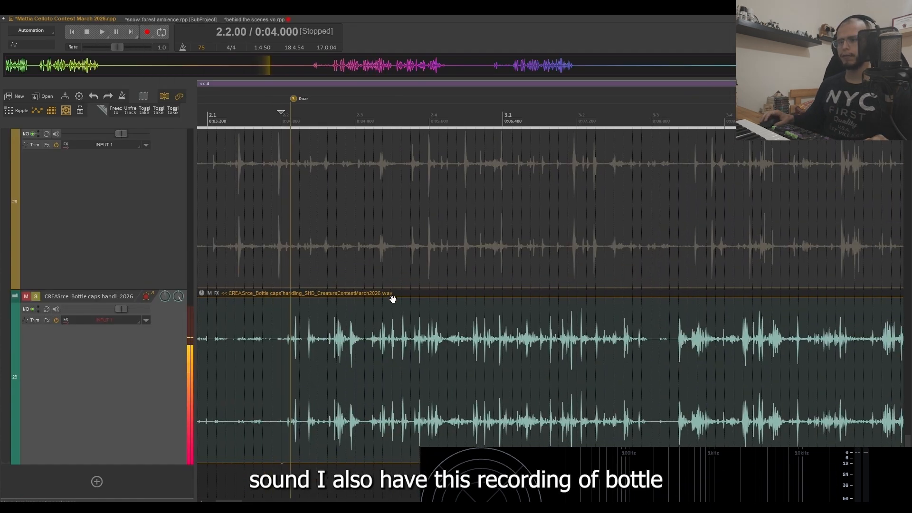
Play the bottle caps handling recording without effects and open its track's effects chain
scroll(258, 378, "down", 2)
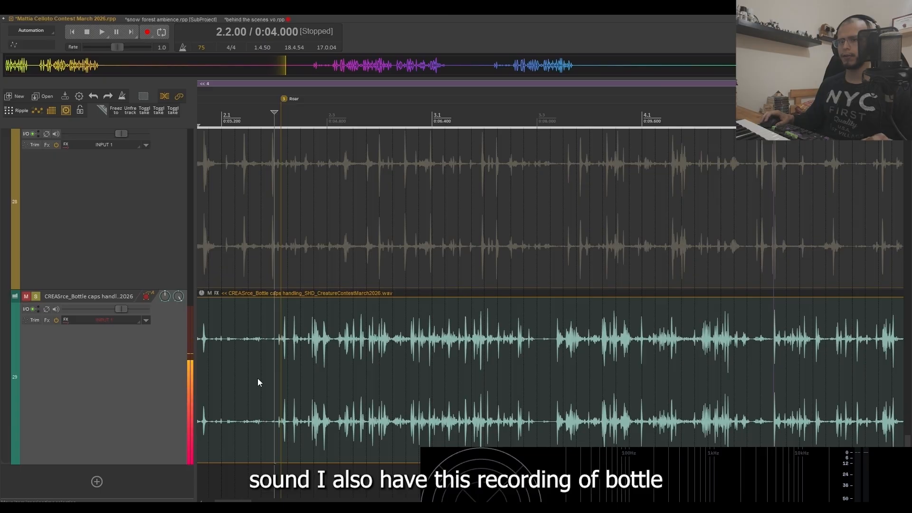
key("space")
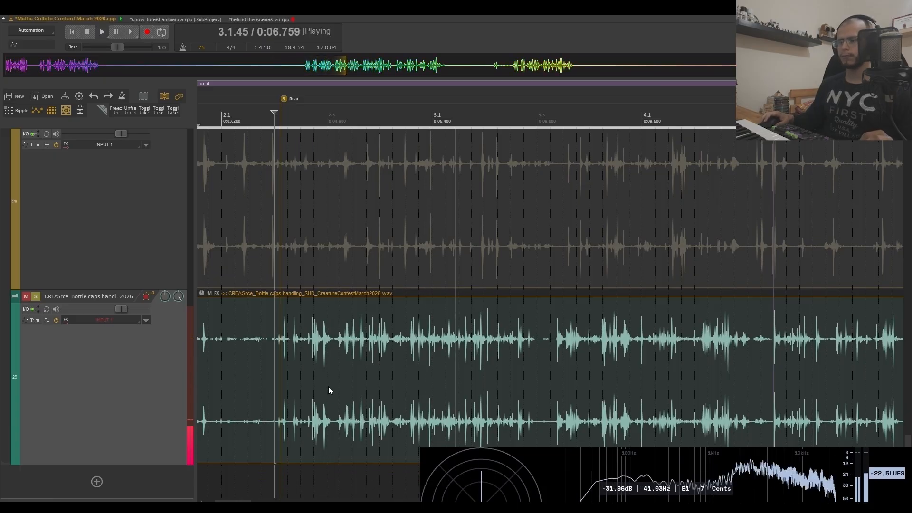
left_click(47, 320)
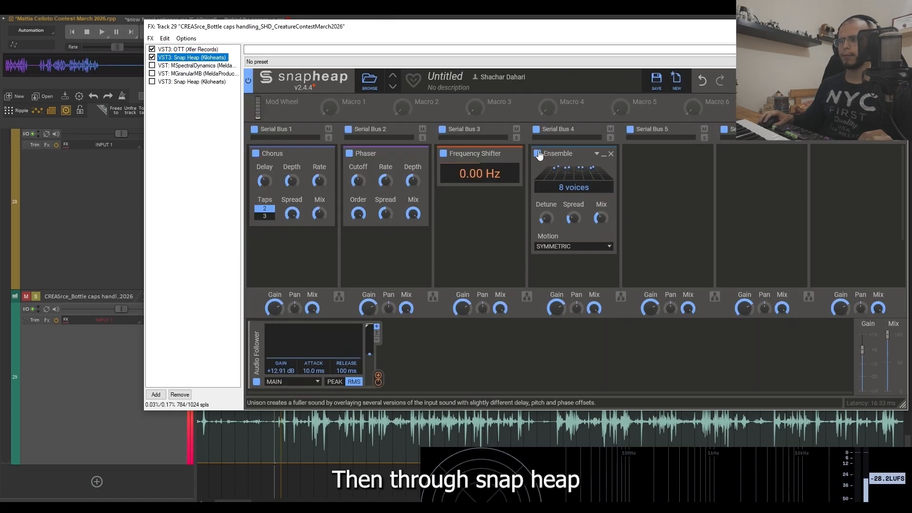
Enable Ensemble in Snap Heap and play the bottle caps with MSpectralDynamics, MGranularMB and the second Snap Heap successively added
left_click(537, 154)
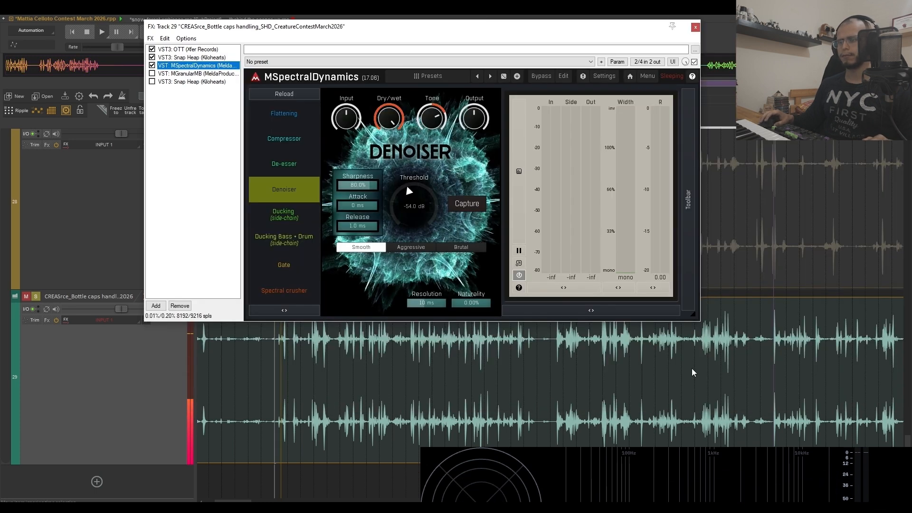
key("space")
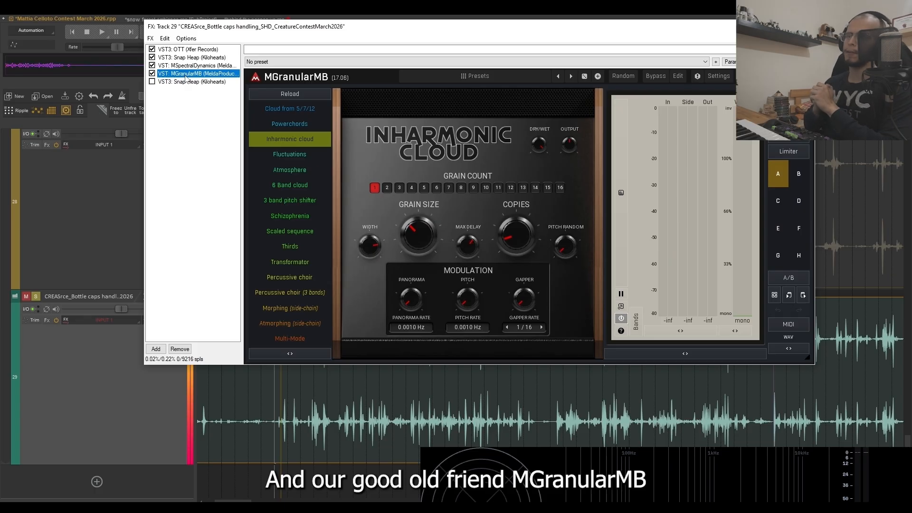
key("space")
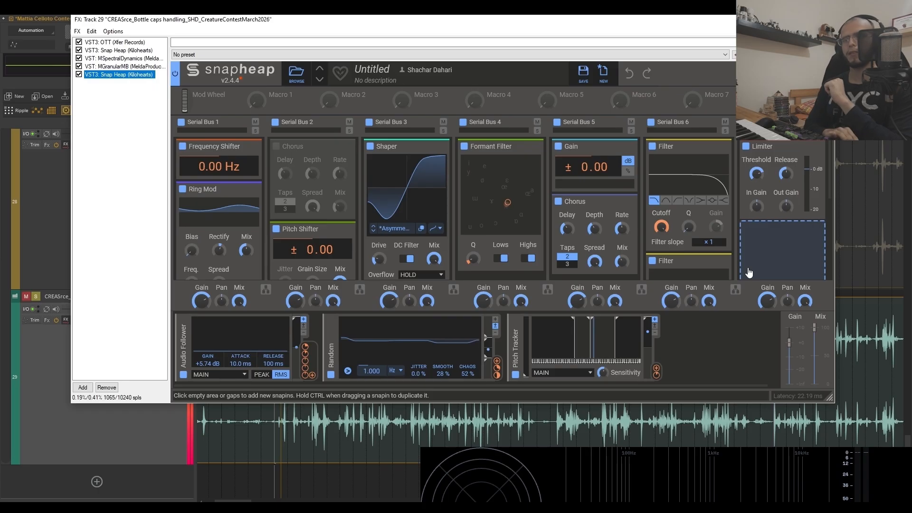
key("space")
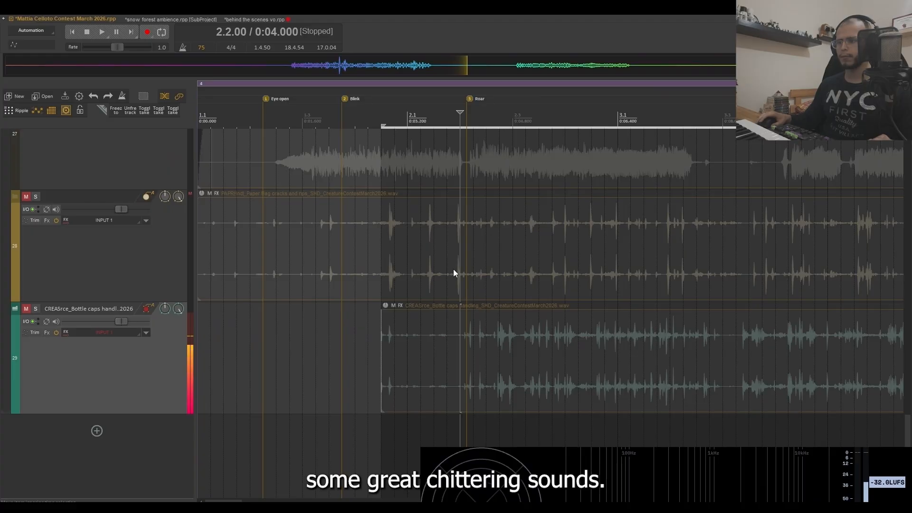
Play the high male vox recording on track 19 dry and through its Snap Heap chain
scroll(453, 269, "down", 6)
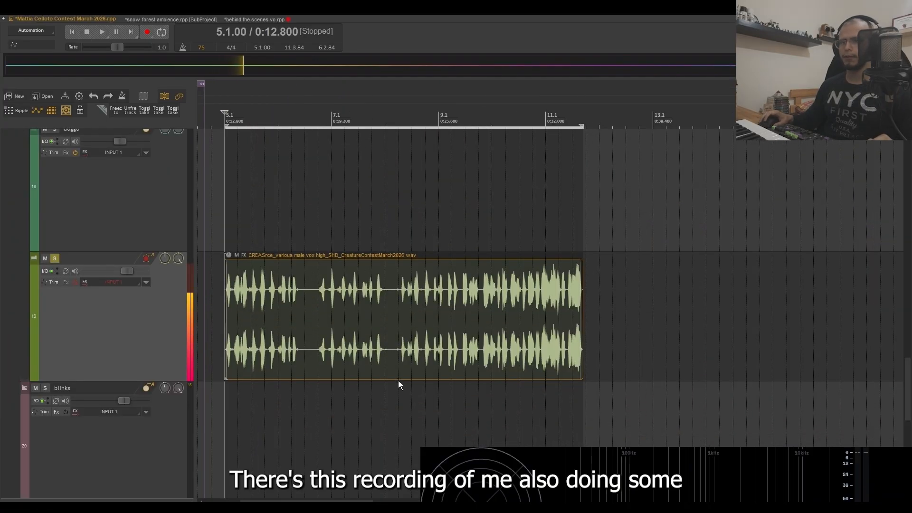
scroll(401, 380, "up", 2)
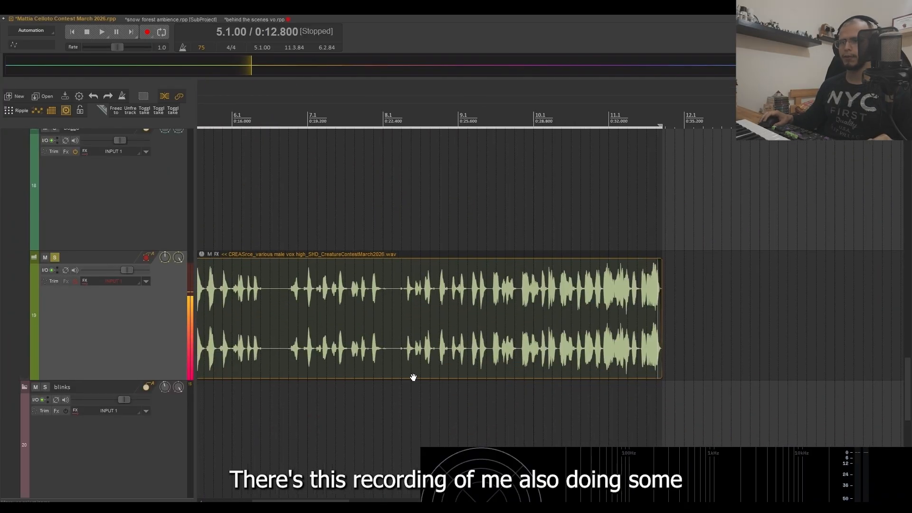
scroll(410, 376, "down", 2)
left_click_drag(410, 377, 469, 370)
scroll(311, 324, "up", 3)
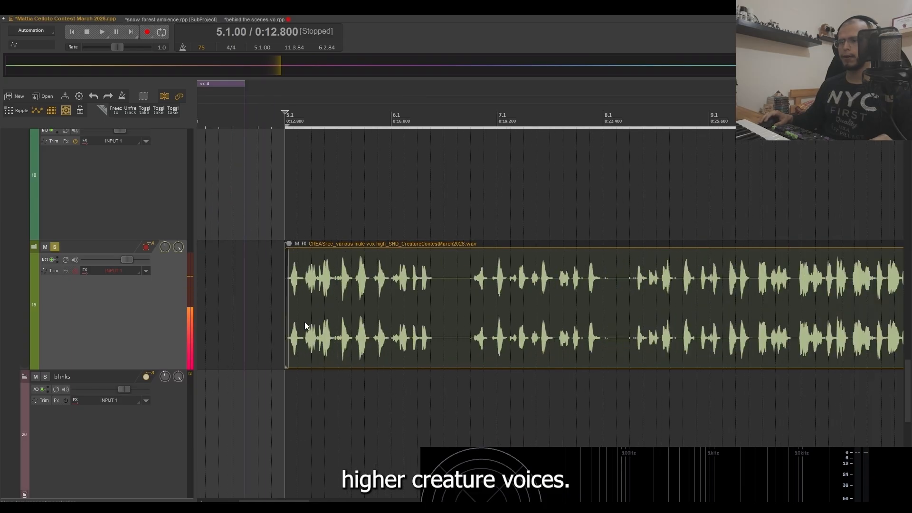
key("space")
left_click_drag(430, 367, 386, 376)
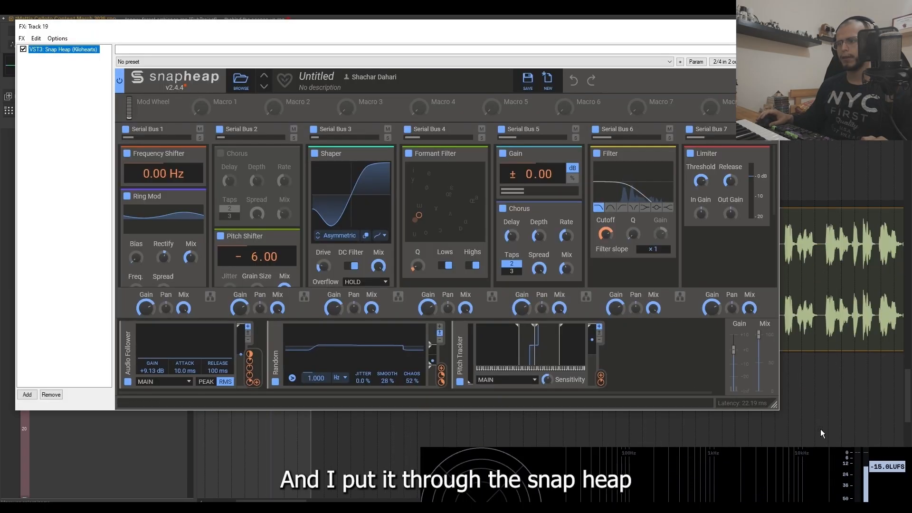
key("space")
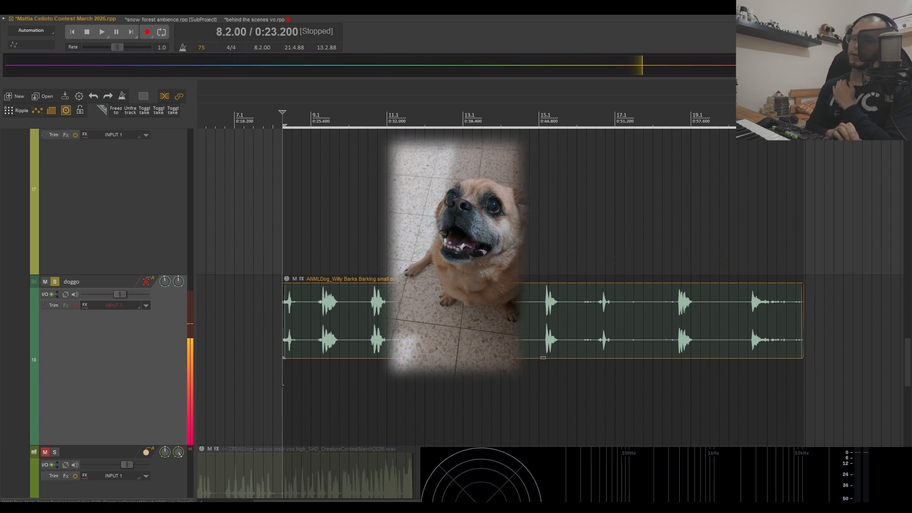
Play the small dog barking recording on the doggo track dry and through Snap Heap's Pitch Shifter and Slice EQ
key("space")
scroll(453, 344, "up", 2)
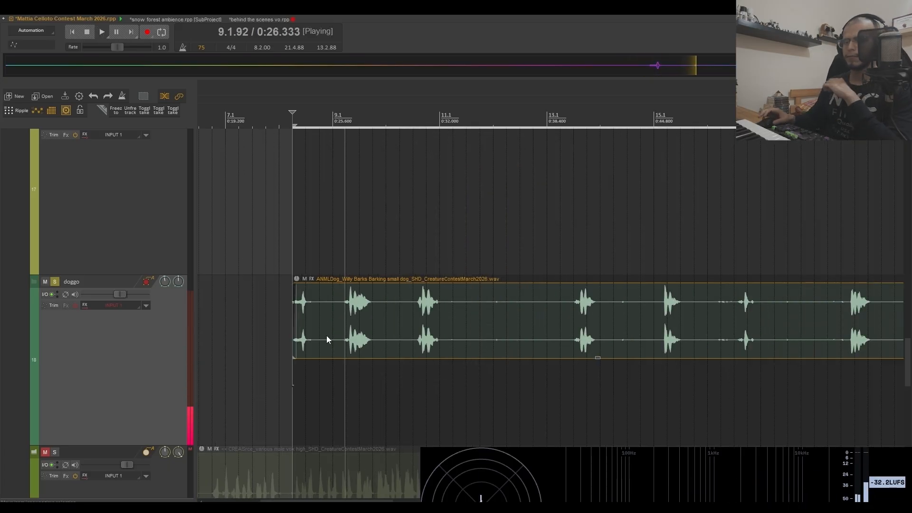
scroll(472, 343, "up", 1)
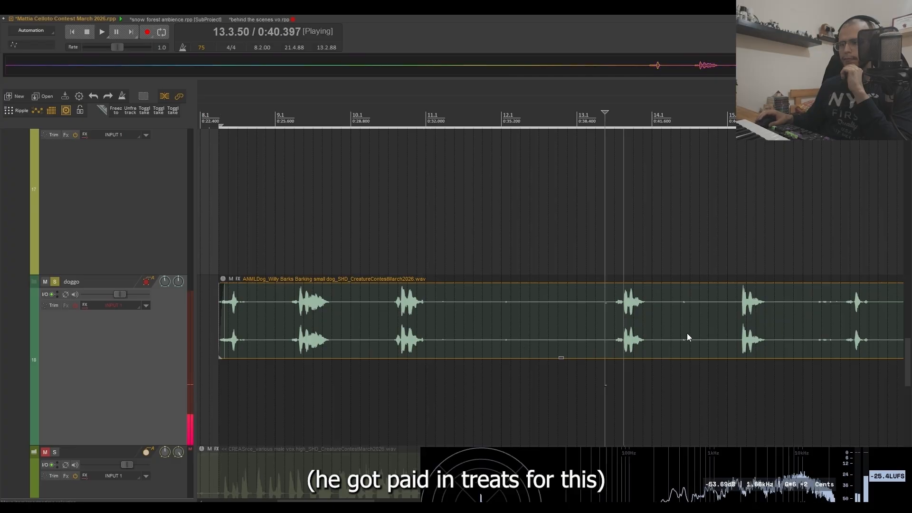
scroll(584, 338, "right", 3)
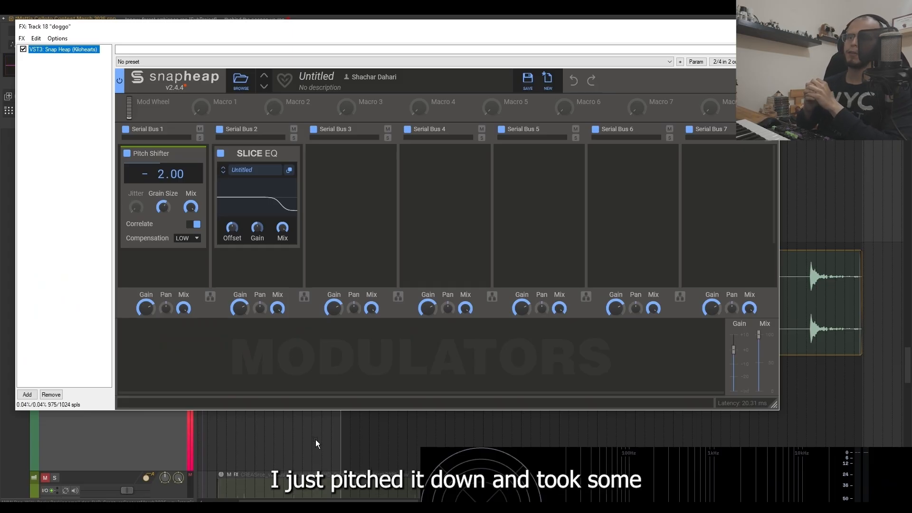
key("space")
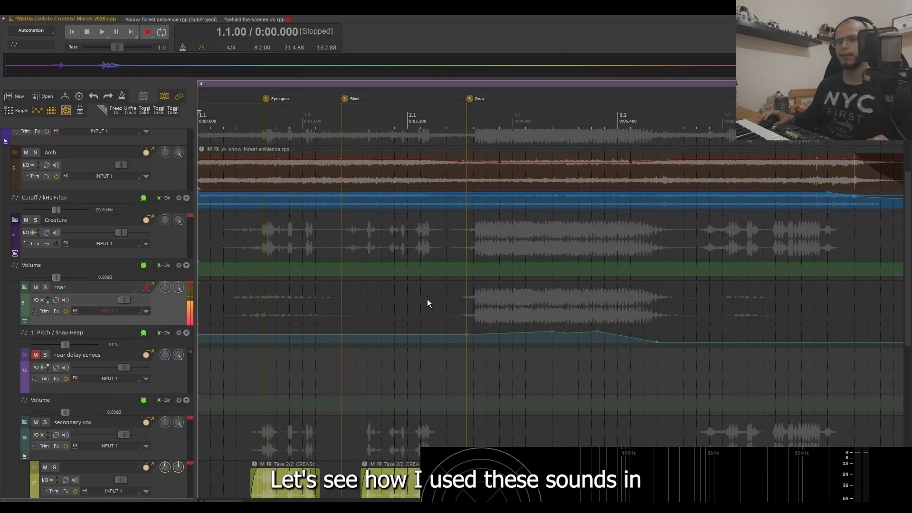
Locate the blinks folder track in the creature arrangement and play its clips in solo
scroll(399, 386, "down", 1)
scroll(372, 377, "down", 3)
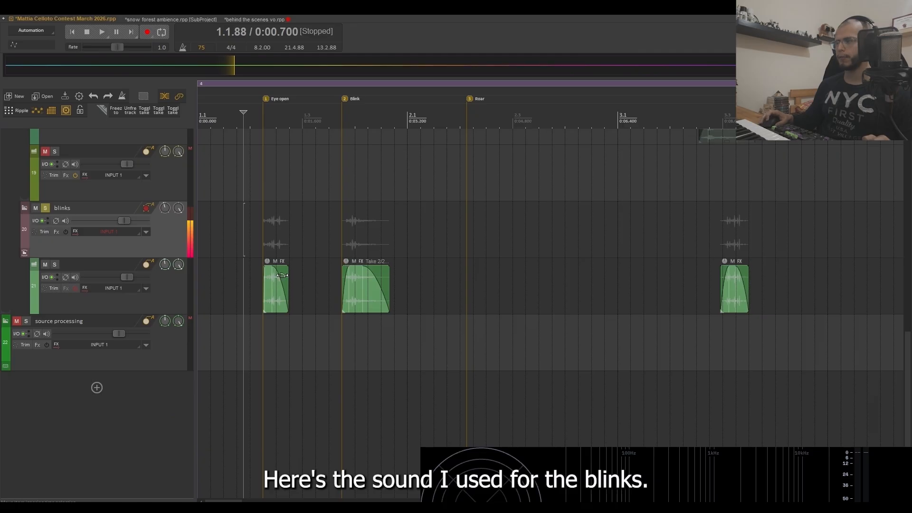
scroll(378, 268, "up", 2)
key("space")
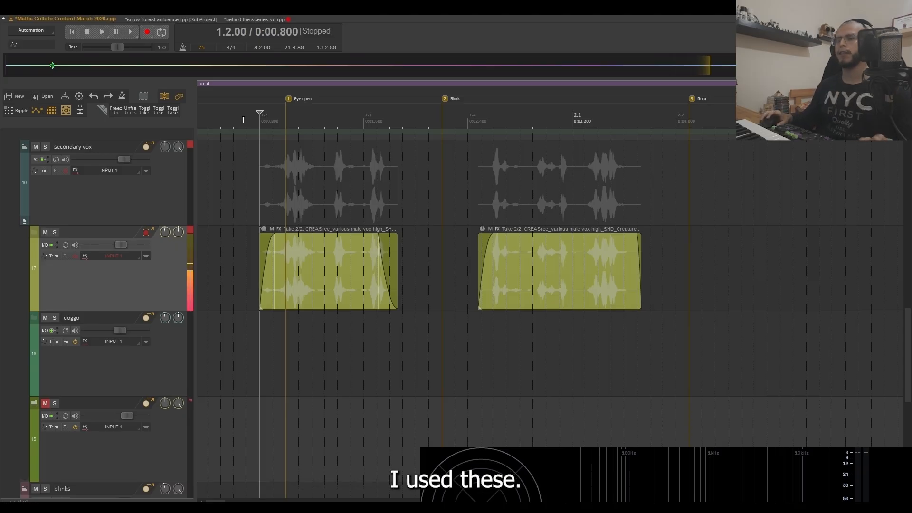
Solo the high vox clips on track 17 under secondary vox and play them dry and through Slice EQ
key("F6")
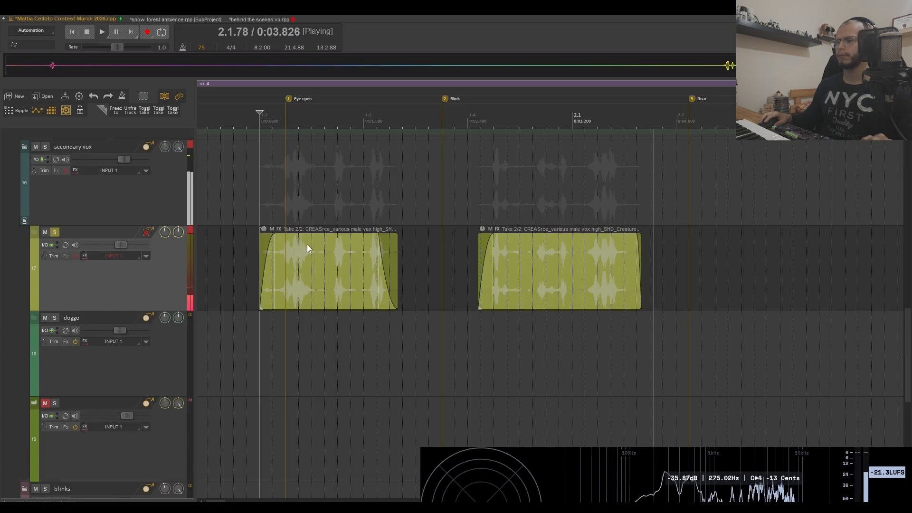
scroll(307, 247, "down", 3)
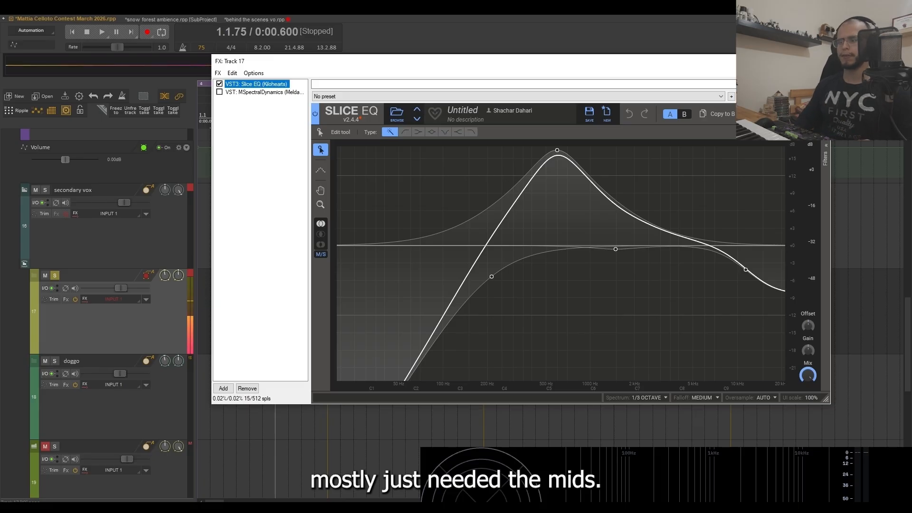
key("space")
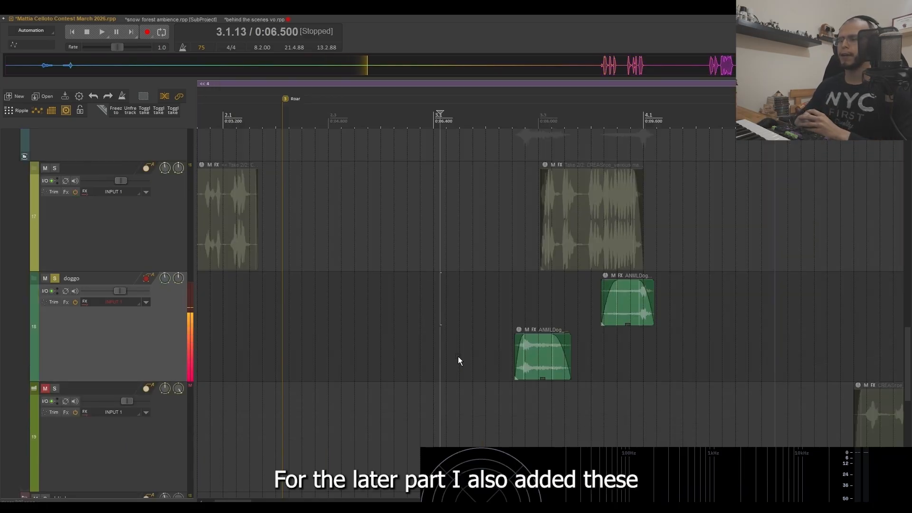
Play the doggo track's later clips in solo, and the secondary vox group through OTT and Snap Heap
key("space")
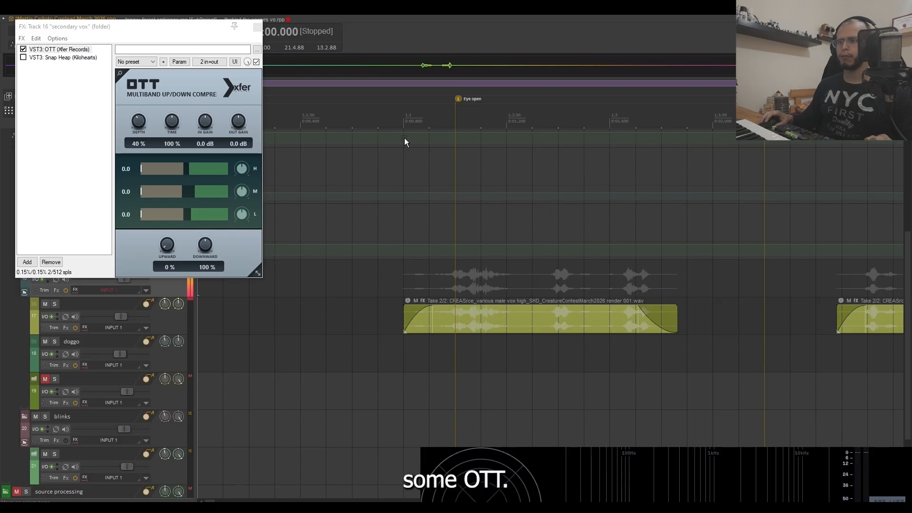
key("space")
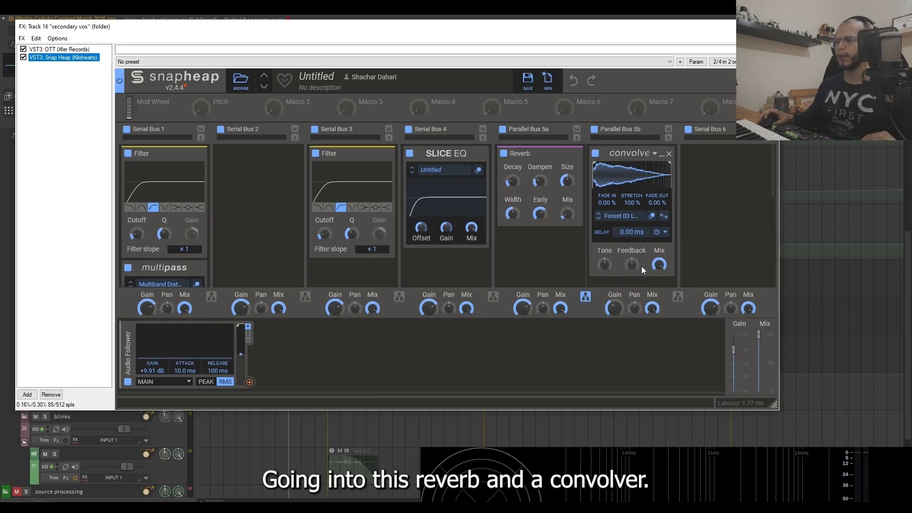
key("space")
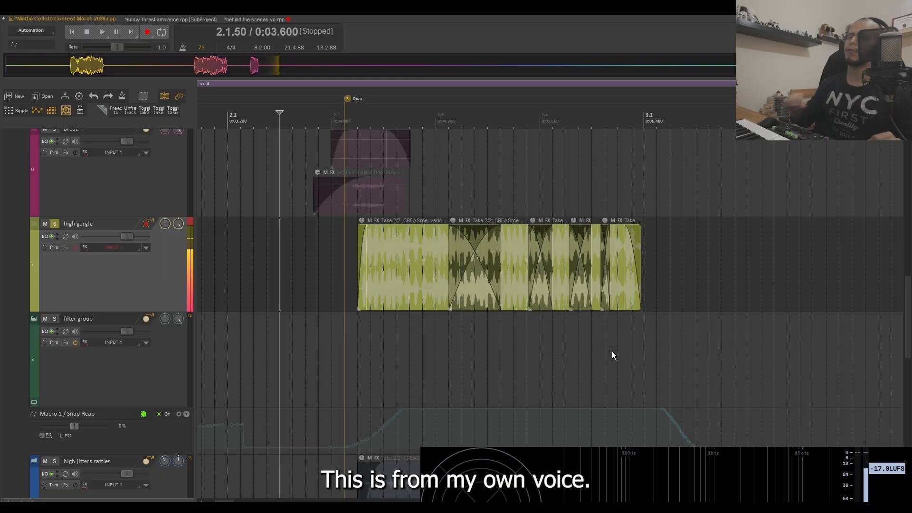
Play the high gurgle clips on track 7 dry, then through Slice EQ, MFreqShifterMB and the high-pass Slice EQ
key("space")
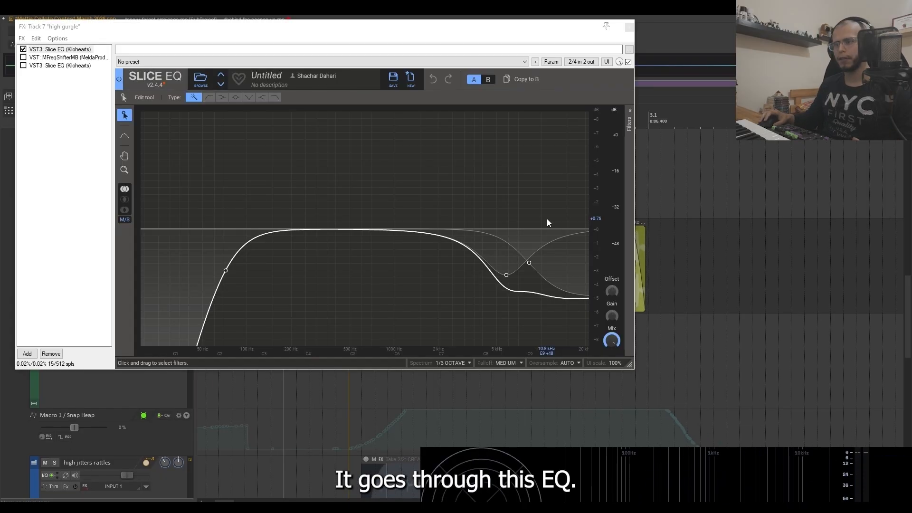
key("space")
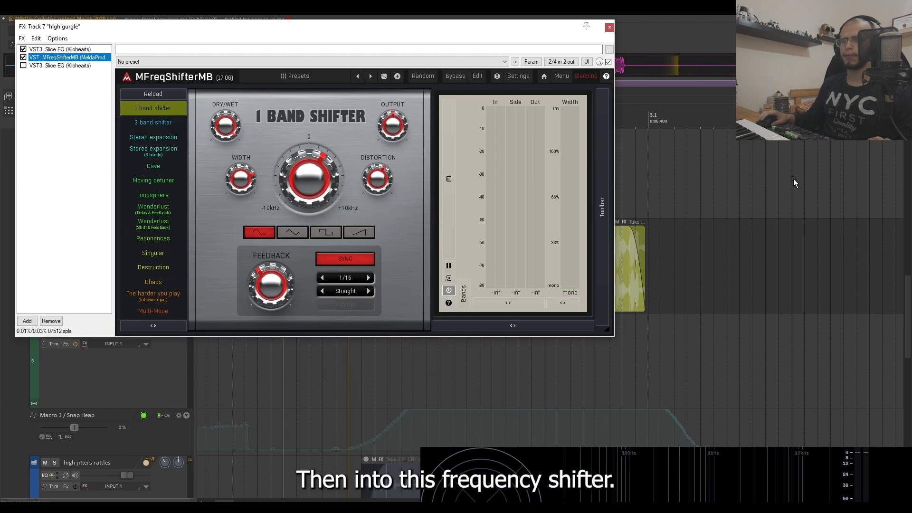
key("space")
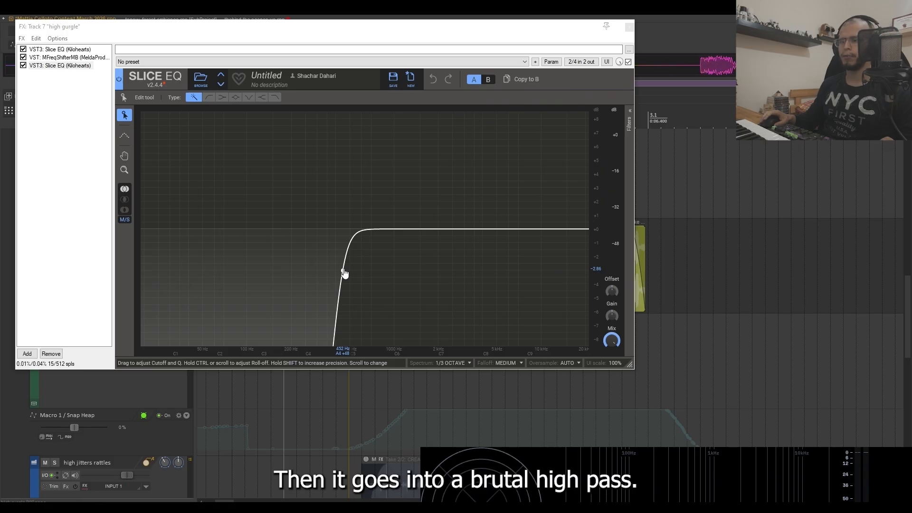
key("space")
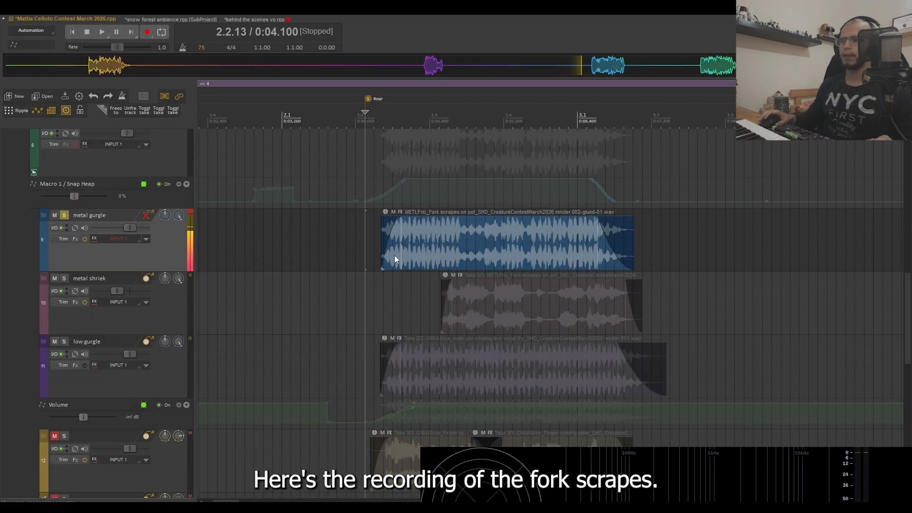
Bypass the metal gurgle track's effects, play its fork scrapes recording dry and re-enable the effects
left_click(85, 239)
key("space")
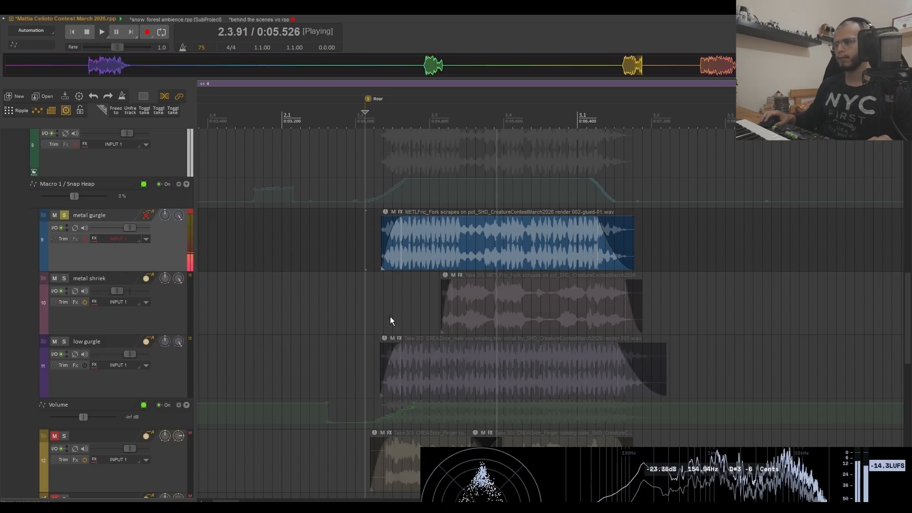
left_click(94, 239)
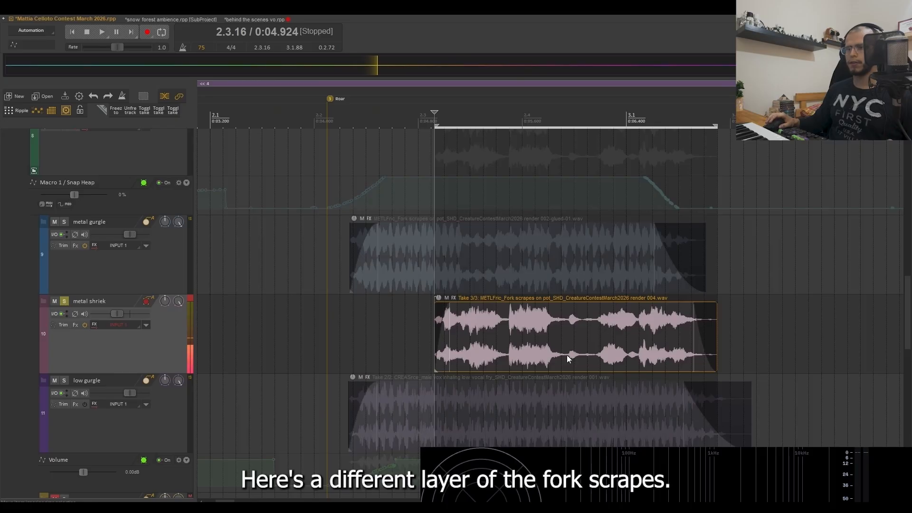
Play the fork scrapes recording on the metal shriek track dry and through the MSpectralDynamics Denoiser
left_click(530, 370)
scroll(529, 369, "up", 2)
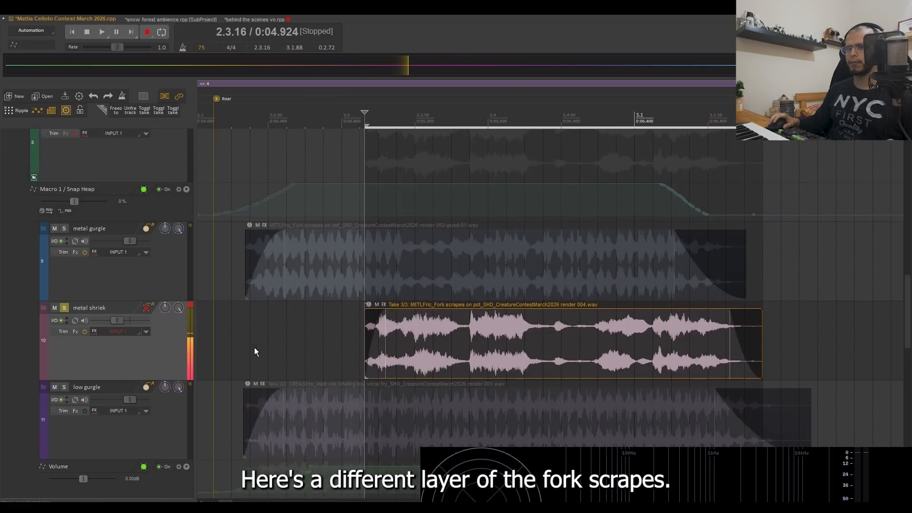
key("space")
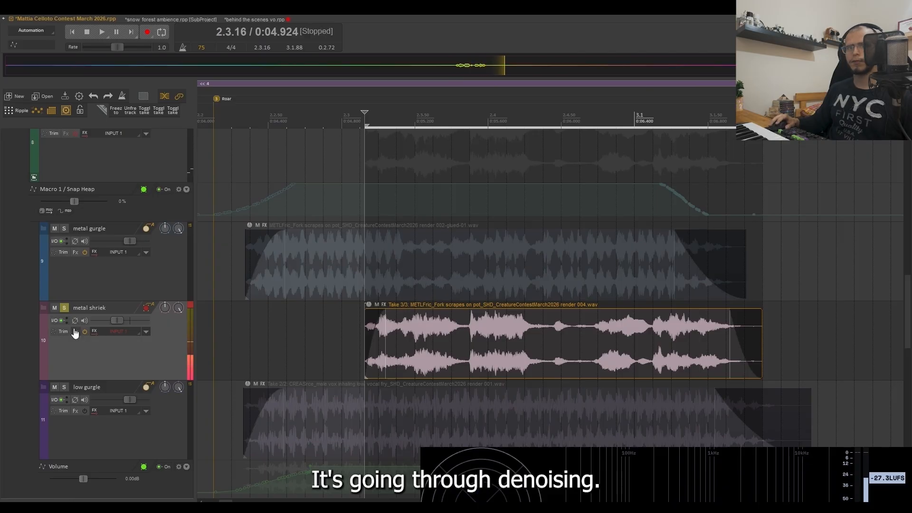
left_click(75, 332)
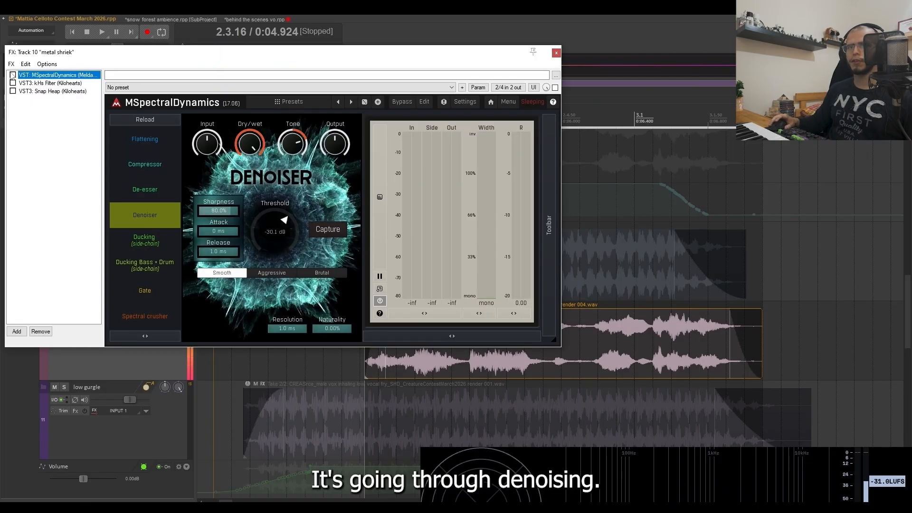
key("space")
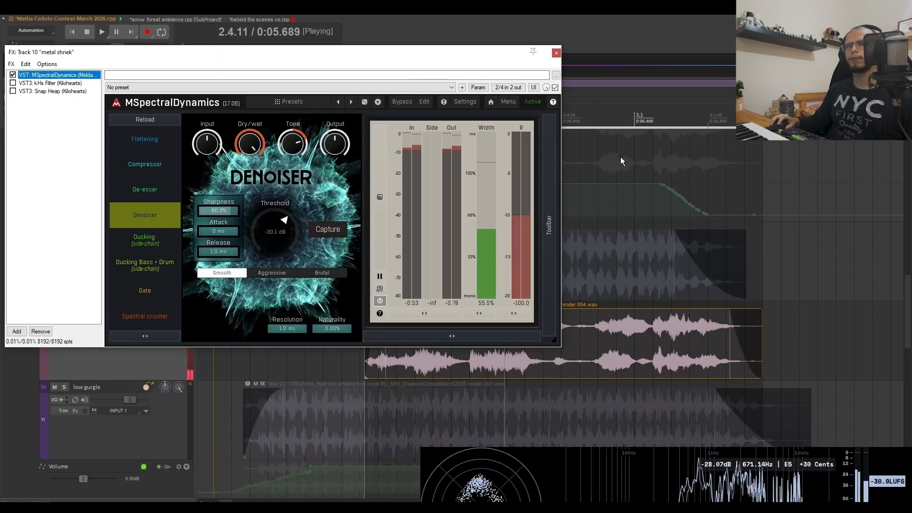
key("space")
Enable kHs Filter and Snap Heap in turn on the metal shriek track and play the recording through each
left_click(13, 83)
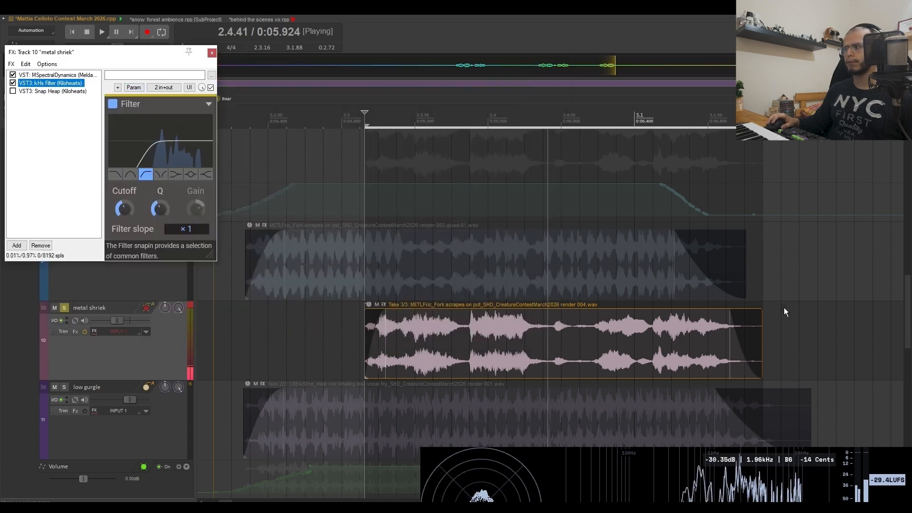
key("space")
left_click(13, 91)
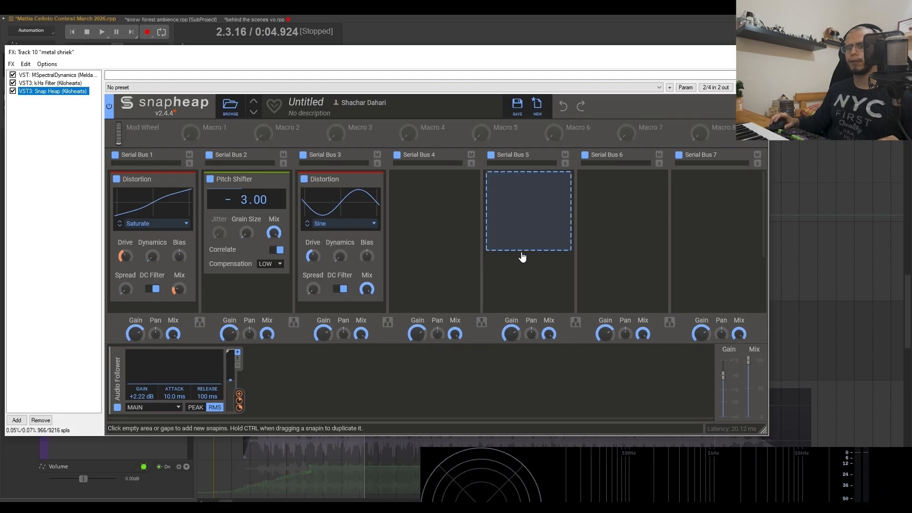
key("space")
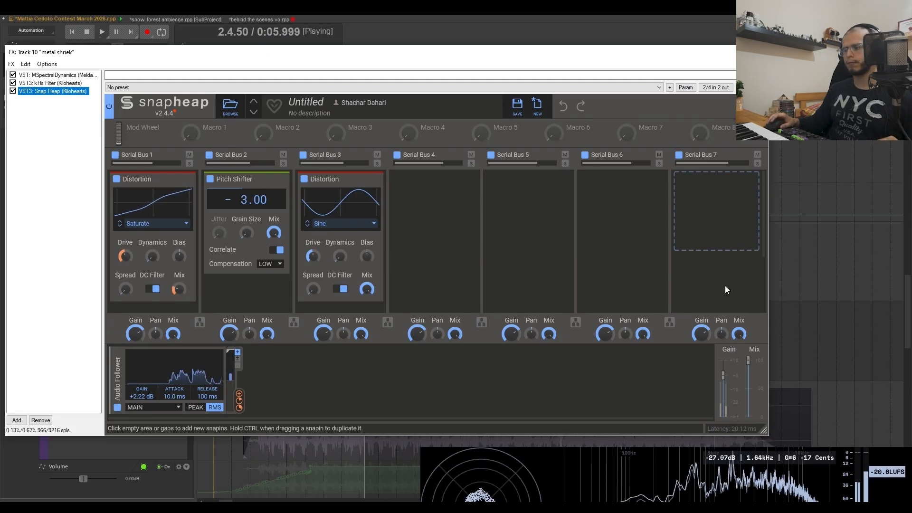
left_click(75, 335)
key("space")
left_click(74, 335)
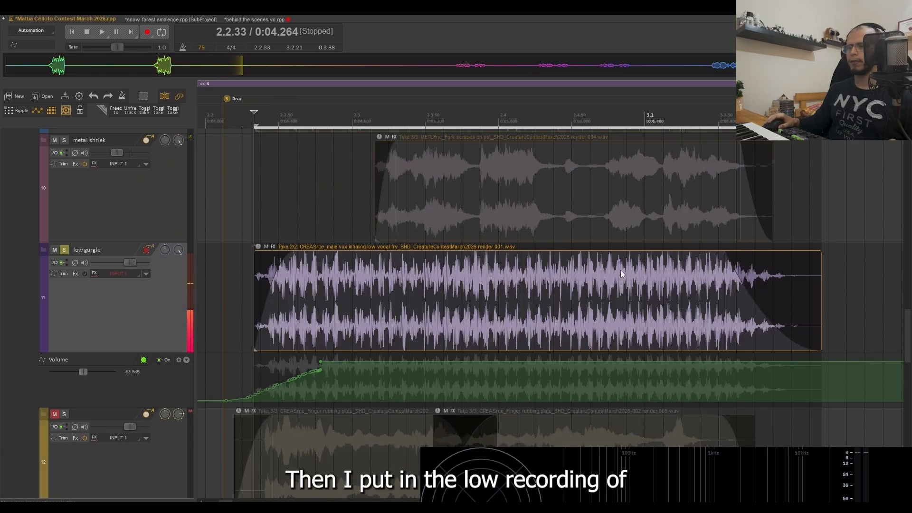
Play the inhaled low vocal fry clip on the low gurgle track and examine its volume fade-in
left_click_drag(620, 269, 610, 249)
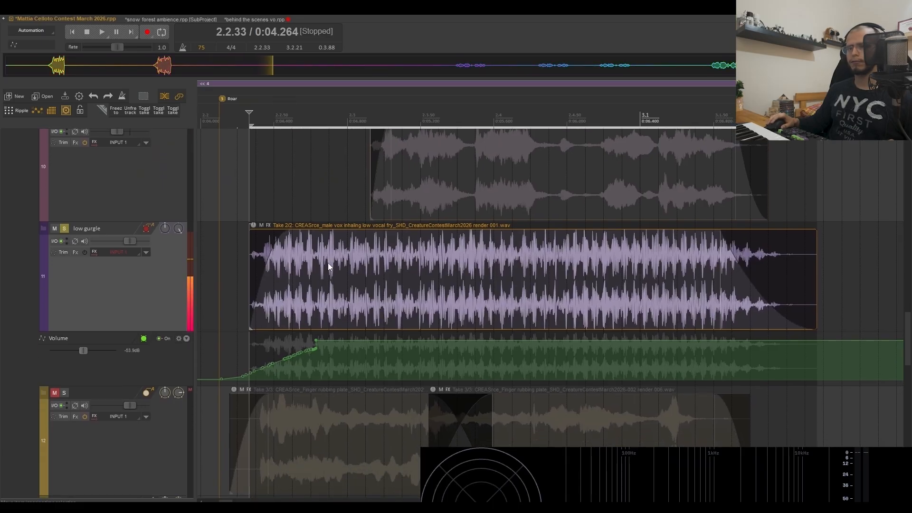
key("space")
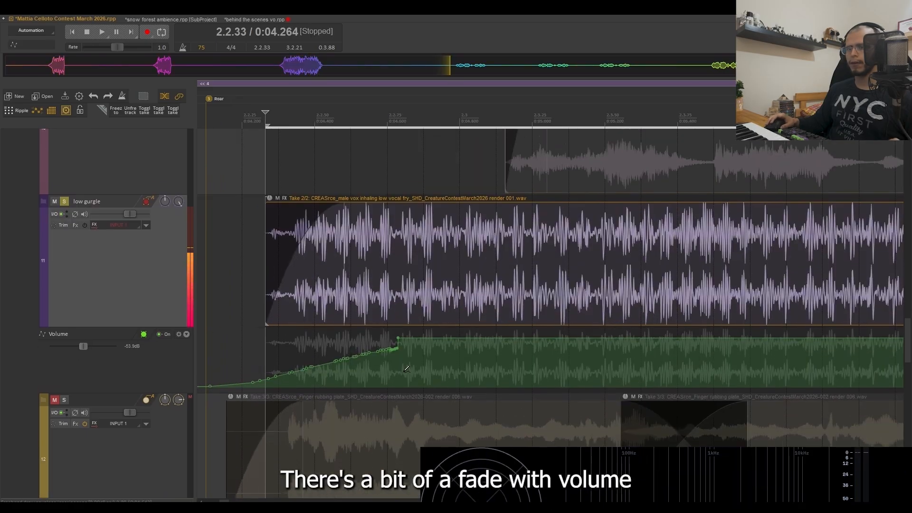
scroll(406, 369, "up", 2)
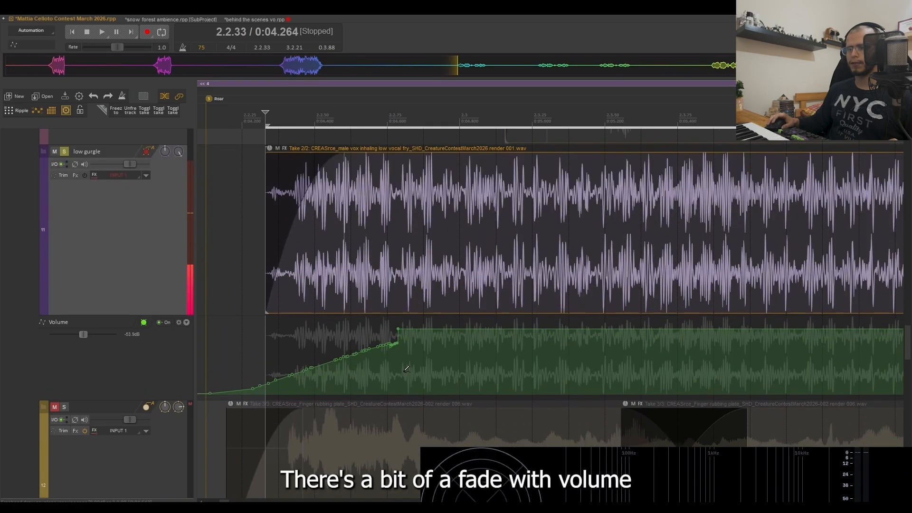
Unmute and solo the finger rubbing plate layer on track 12 and play it from the Roar marker
scroll(402, 369, "down", 3)
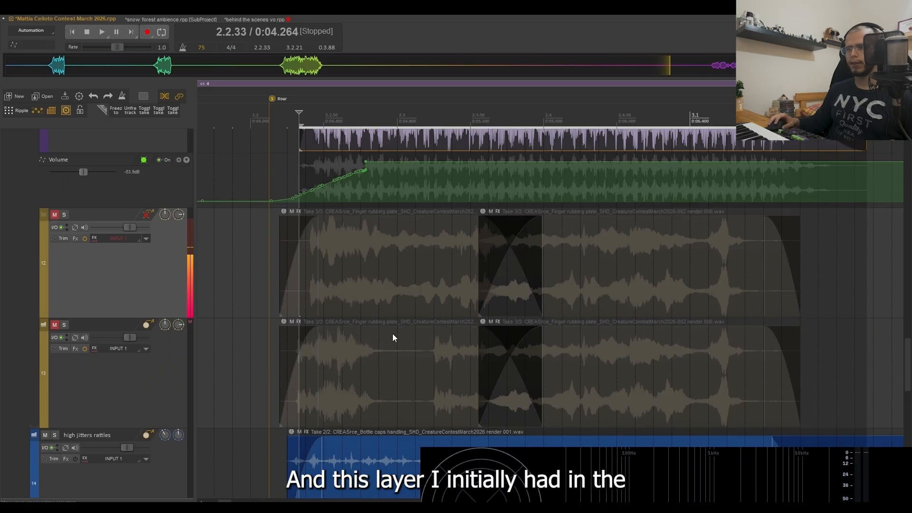
scroll(392, 333, "down", 2)
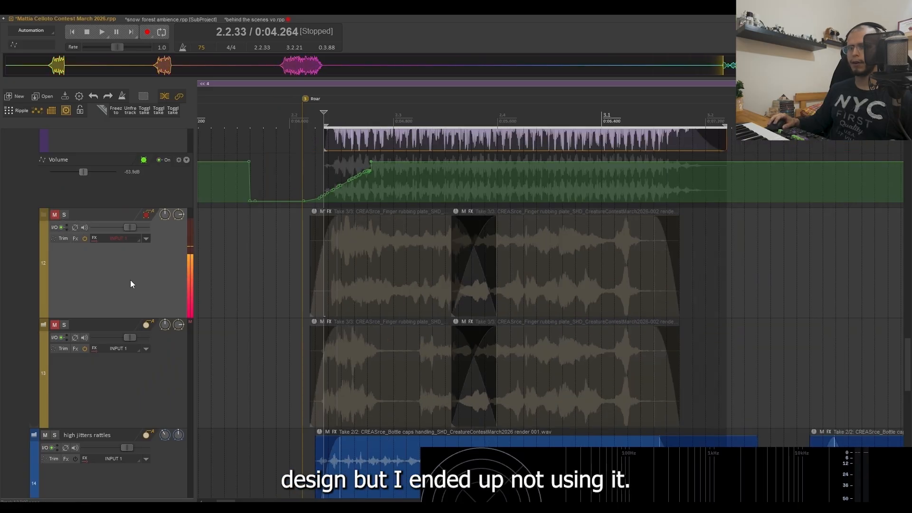
left_click(55, 214)
left_click(64, 214)
key("space")
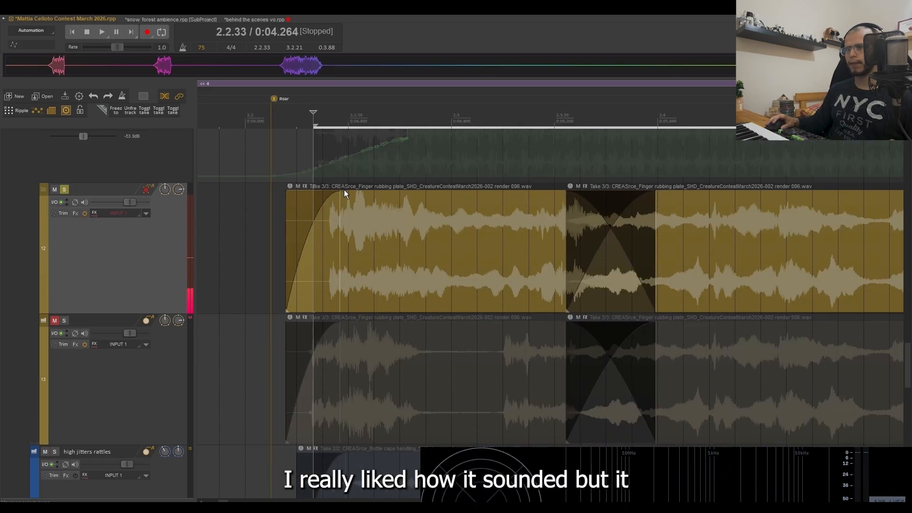
scroll(423, 258, "down", 4)
left_click(352, 126)
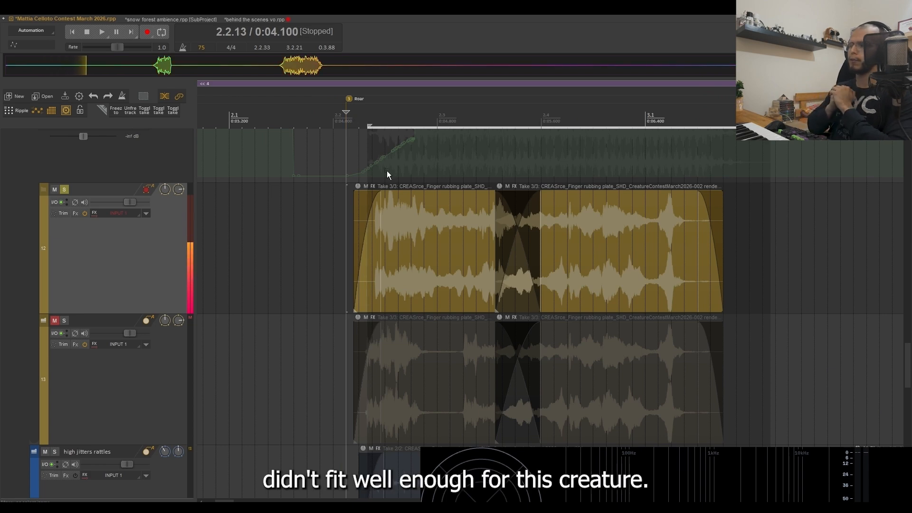
Play the second finger rubbing plate layer on track 13 in solo
left_click(574, 372)
key("space")
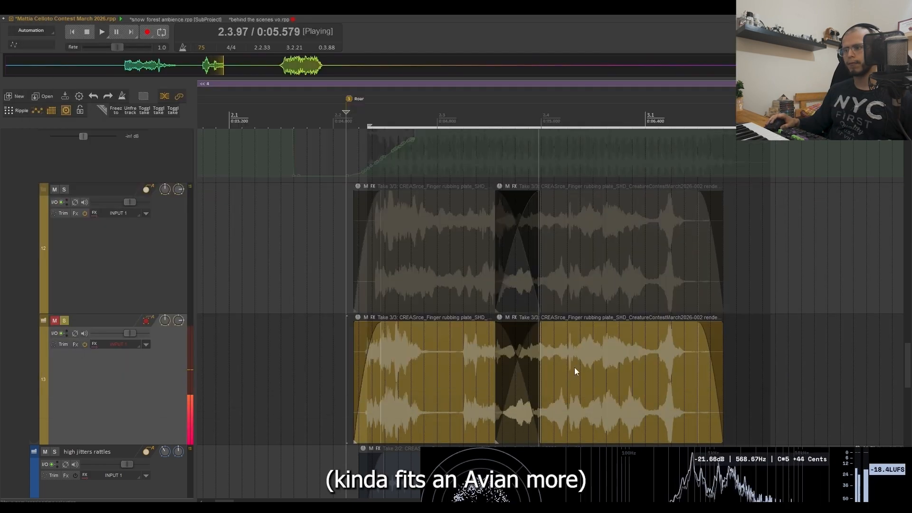
mouse_move(574, 368)
left_mouse_down()
mouse_move(543, 286)
mouse_move(561, 357)
left_mouse_up()
scroll(561, 357, "down", 4)
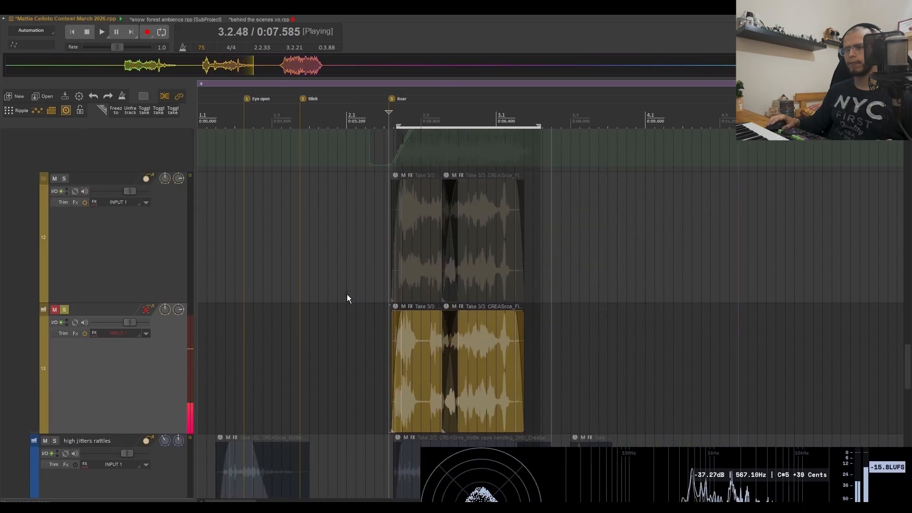
left_click(345, 285)
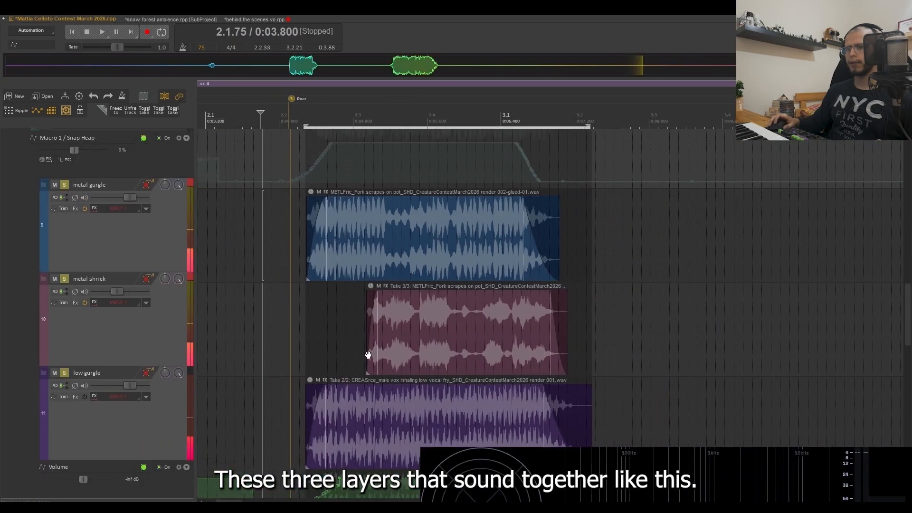
Play the metal gurgle, metal shriek and low gurgle layers together and through the filter group's automated Snap Heap low-pass filter
scroll(333, 360, "up", 3)
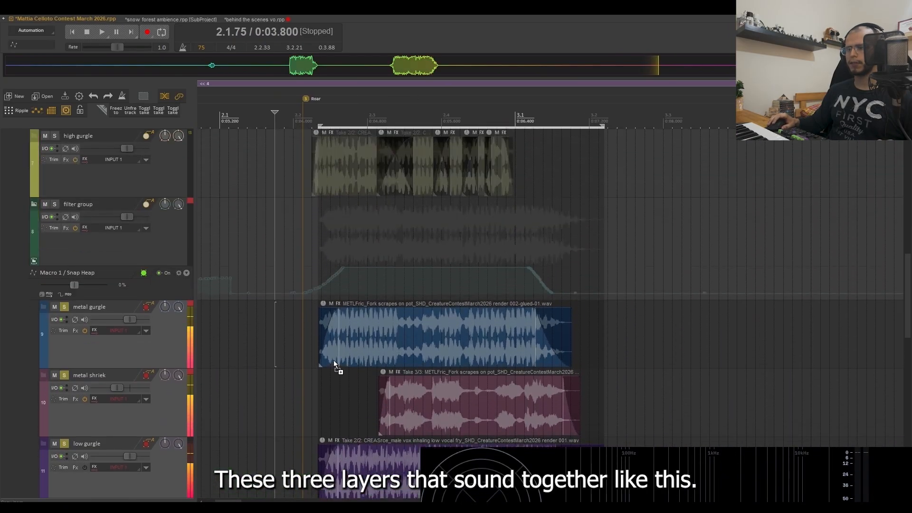
scroll(333, 360, "down", 3)
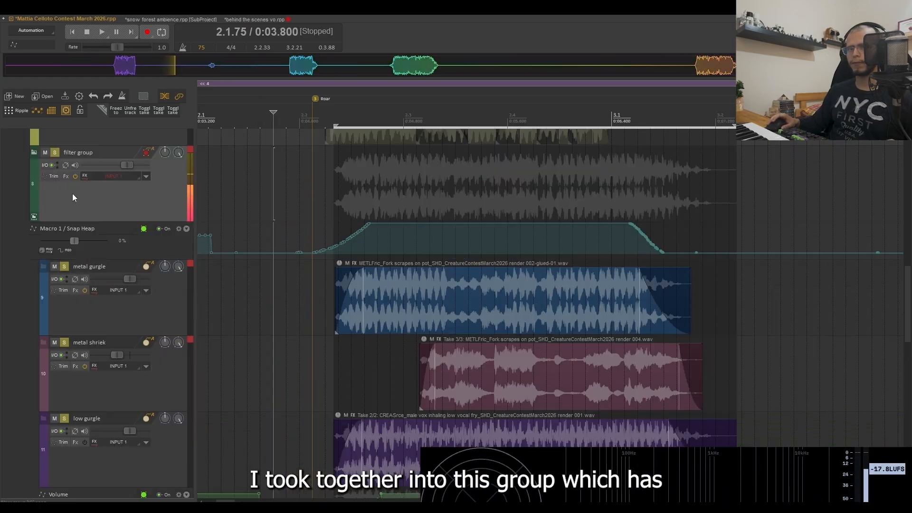
left_click(75, 174)
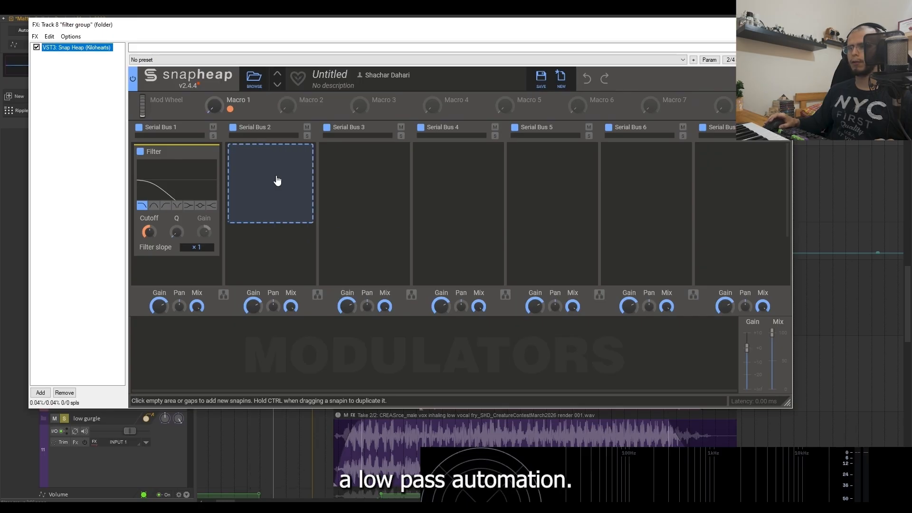
key("space")
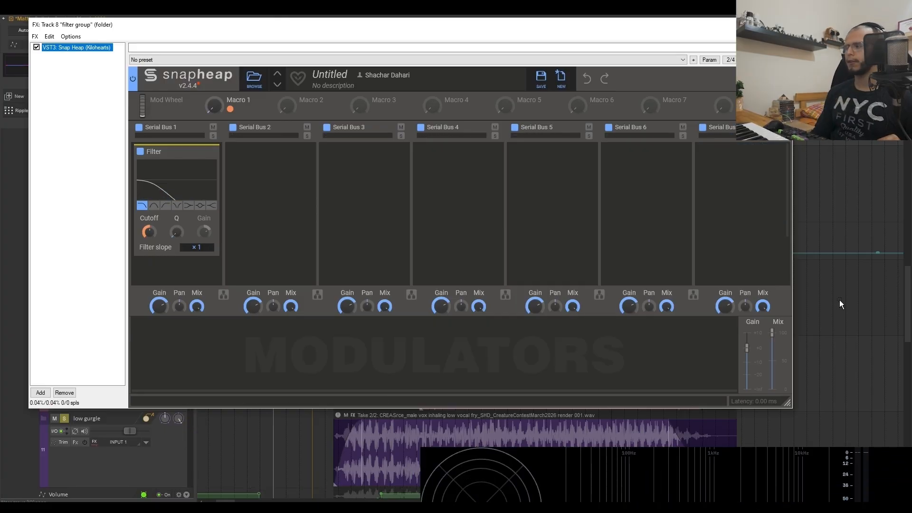
key("space")
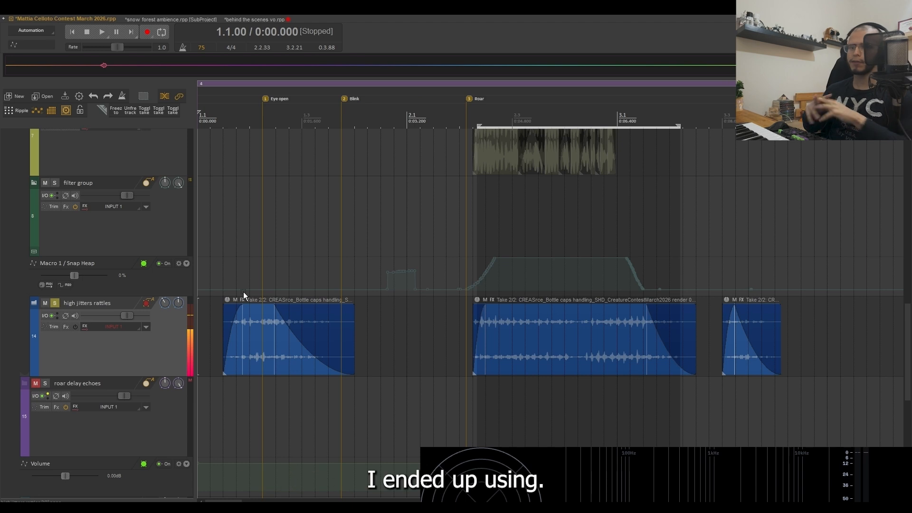
Play the bottle caps clips on the high jitters rattles track and the dog breath clips on the Breath track in solo
key("space")
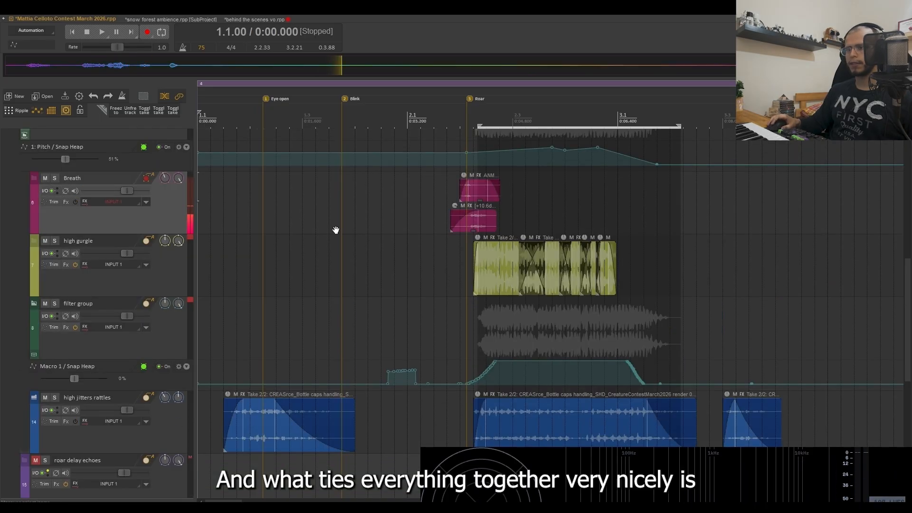
scroll(409, 222, "up", 2)
scroll(477, 216, "up", 3)
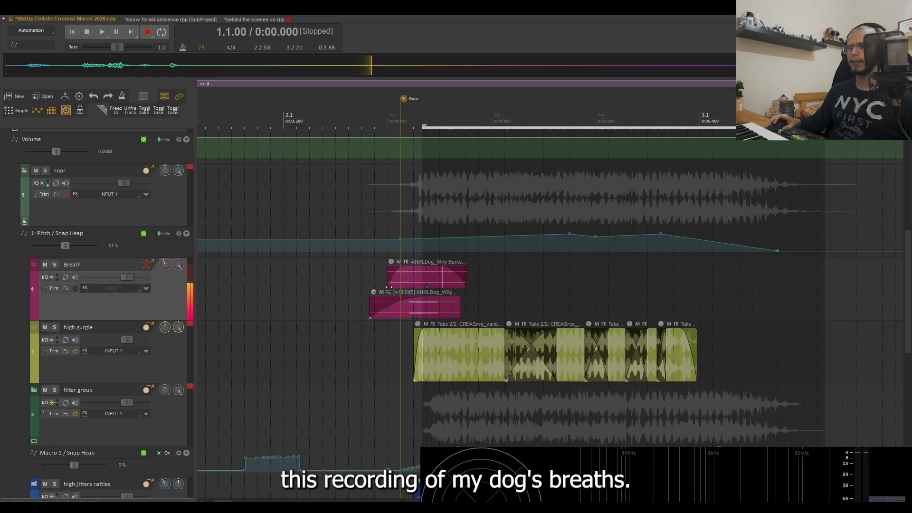
left_click(363, 125)
scroll(418, 314, "up", 2)
scroll(423, 314, "up", 3)
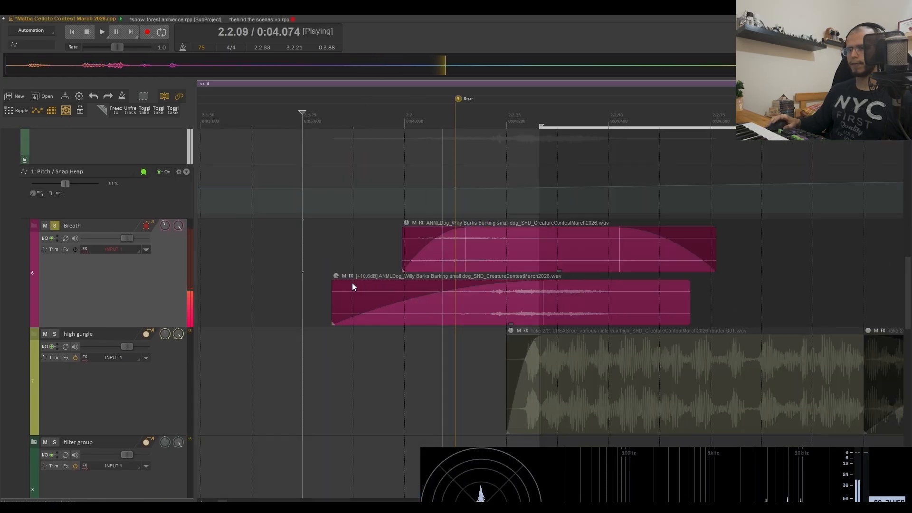
Play the high gurgle, filter group and high jitters rattles in solo without the breaths, and the whole roar group with them
scroll(369, 344, "down", 5)
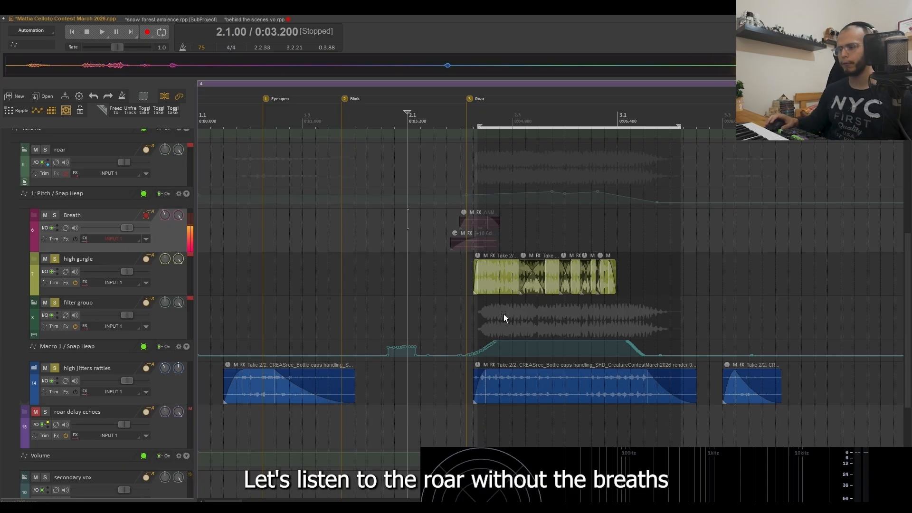
key("space")
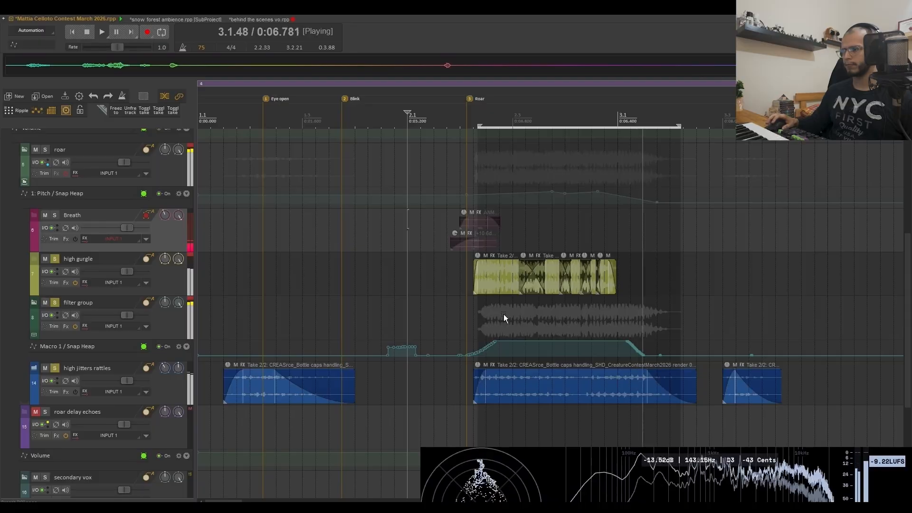
key("space")
key("space")
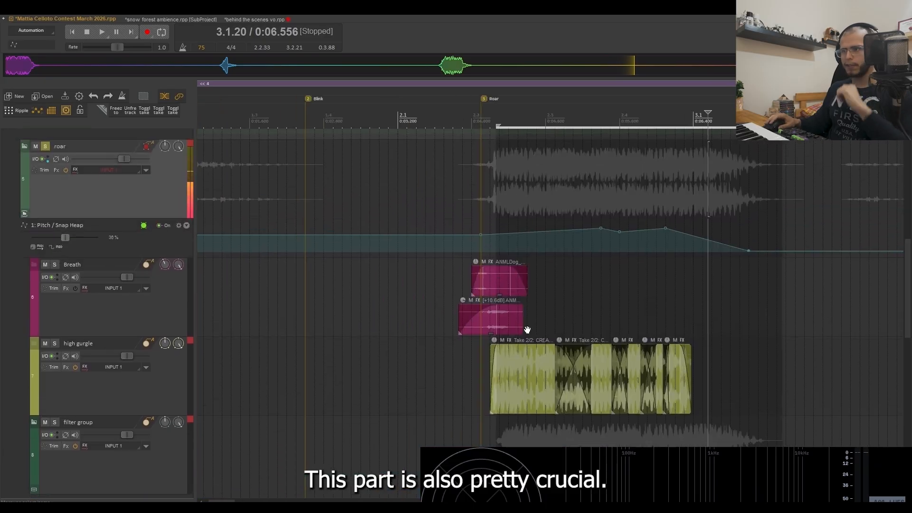
Open the roar group's Snap Heap and examine its filters, Multipass distortion, frequency shifter, Slice EQ, convolver and Pitch macro
left_click_drag(528, 329, 531, 332)
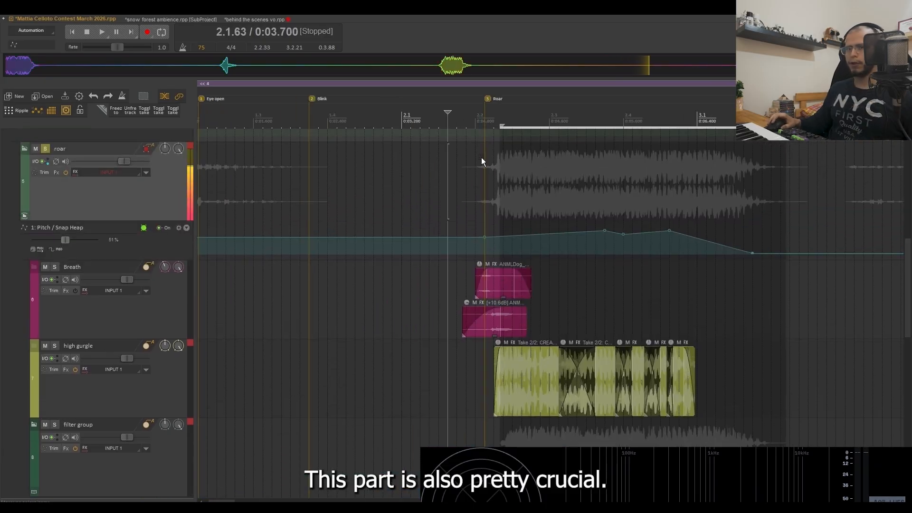
left_click_drag(607, 293, 591, 323)
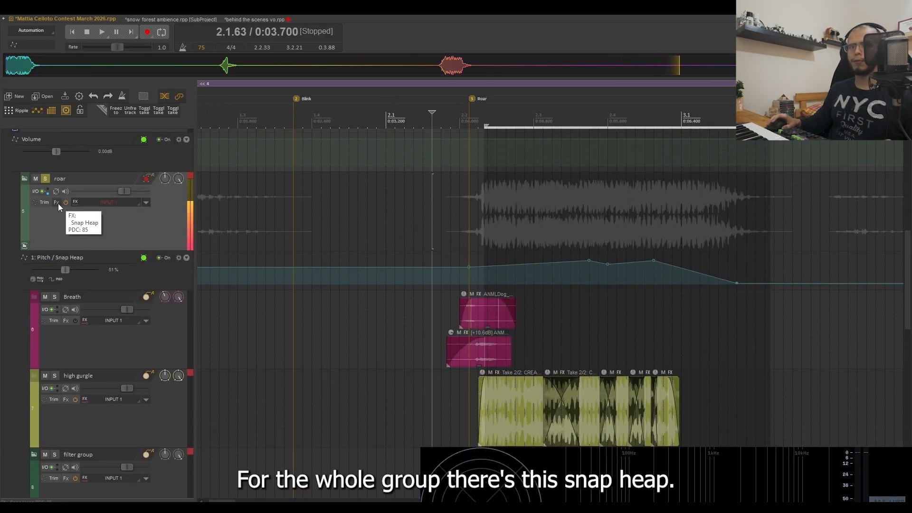
left_click(57, 203)
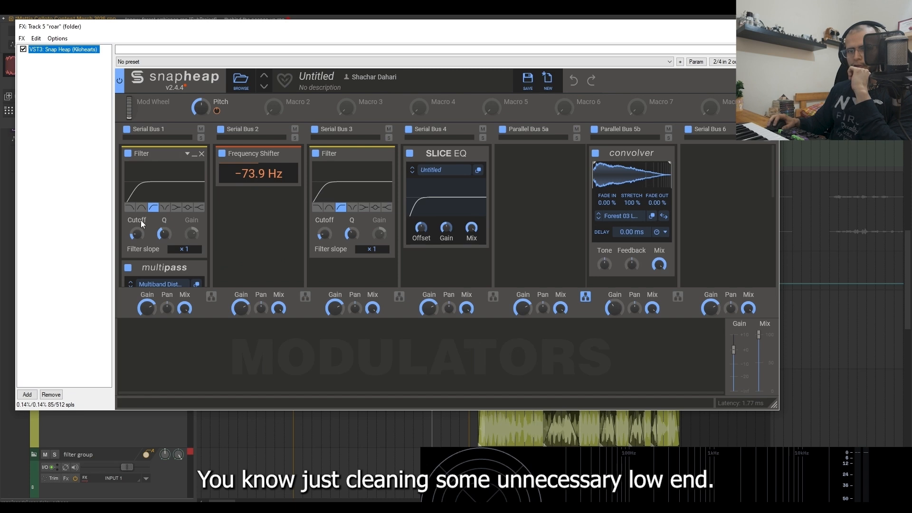
scroll(152, 204, "down", 2)
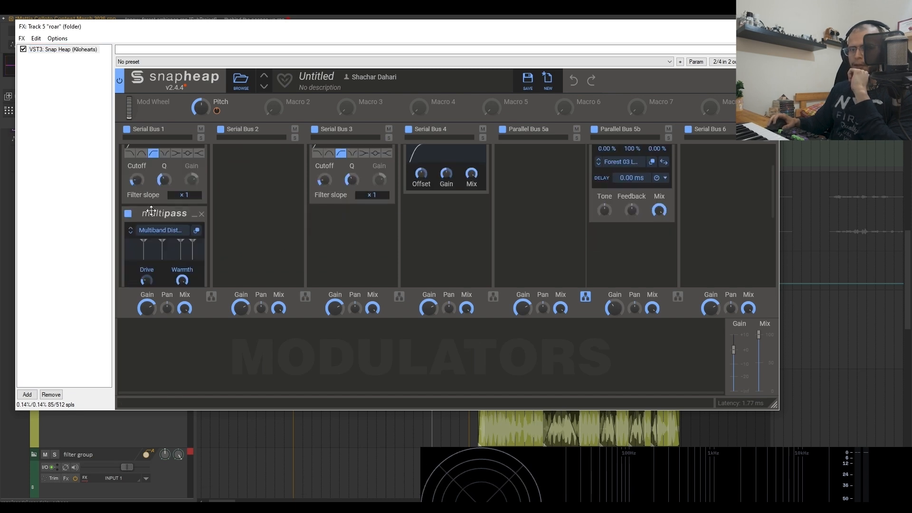
scroll(141, 252, "down", 1)
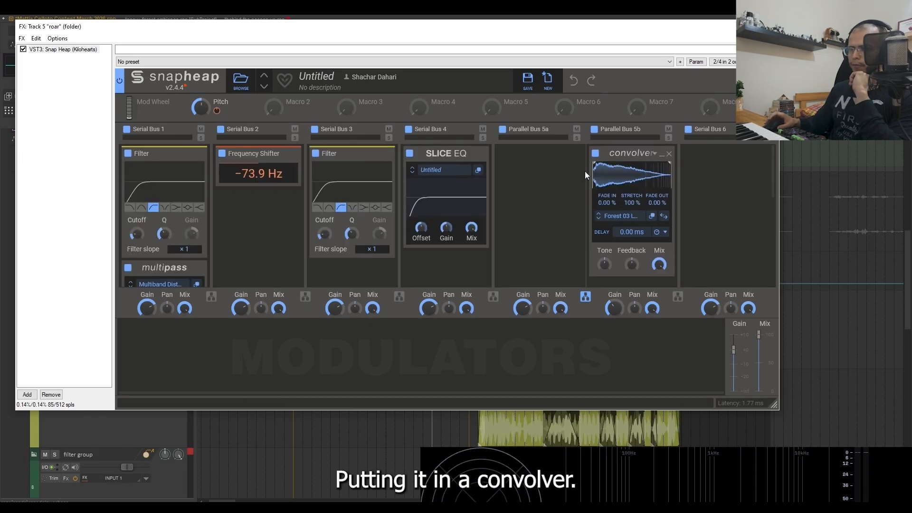
left_click_drag(217, 110, 259, 185)
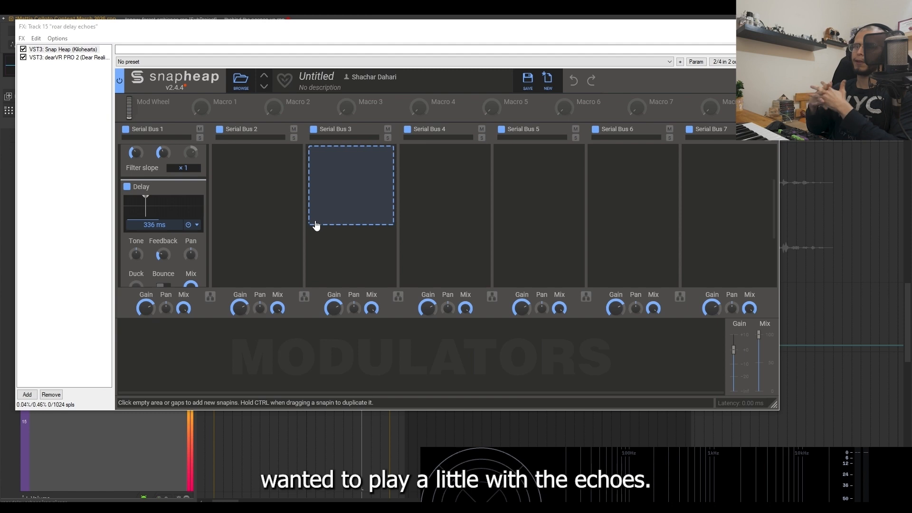
Examine the roar delay echoes track's Snap Heap filter and delay and its dearVR PRO 2, and play the track in solo
scroll(134, 237, "up", 2)
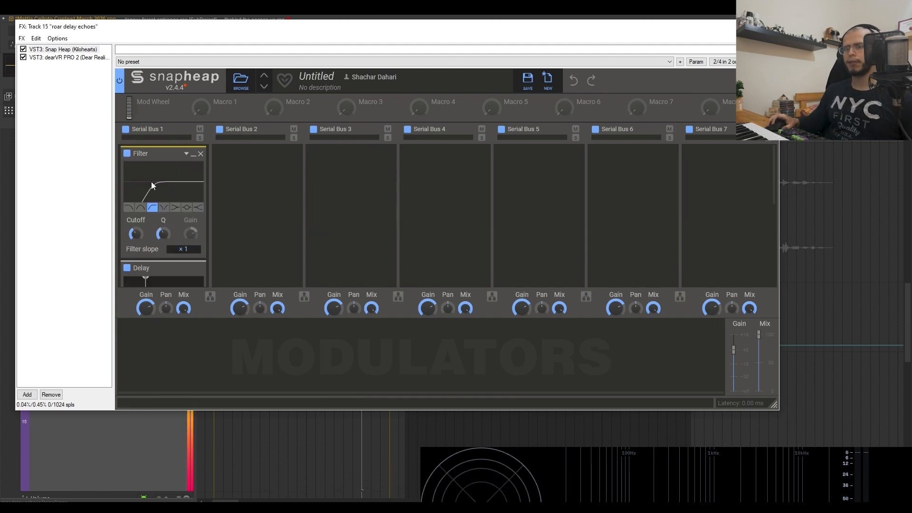
scroll(186, 224, "down", 3)
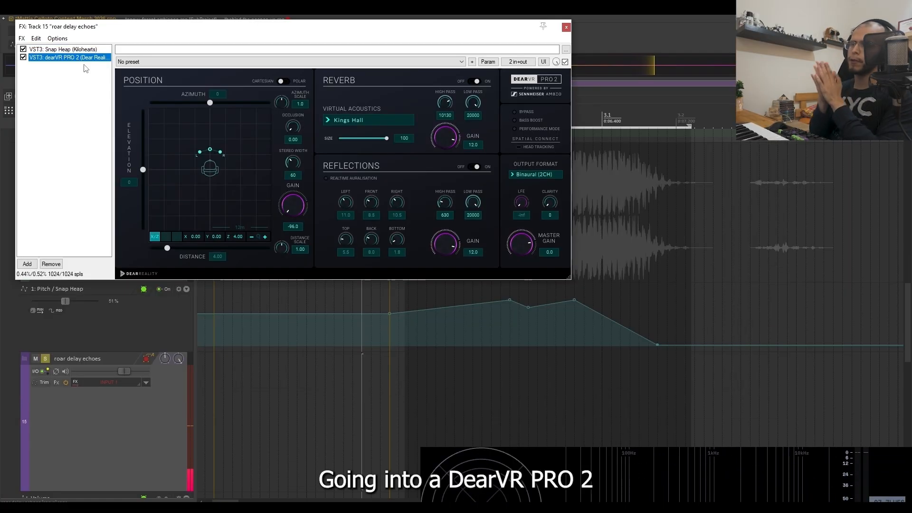
key("space")
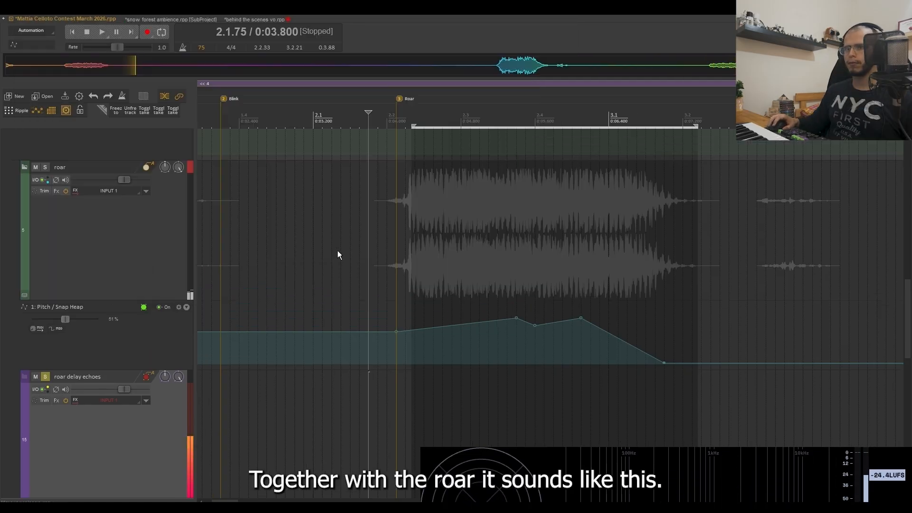
Play the roar group together with the roar delay echoes track in solo from just before the Roar marker
left_click(144, 260)
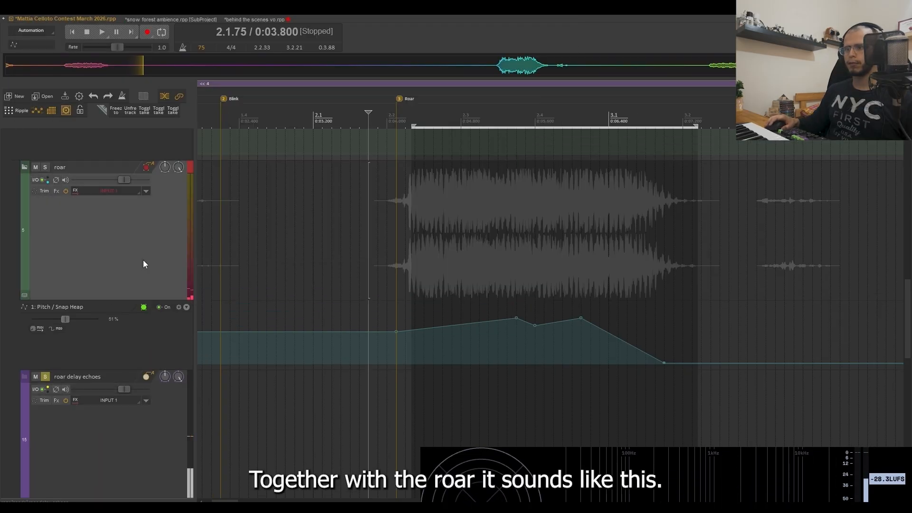
scroll(599, 328, "down", 2)
key("space")
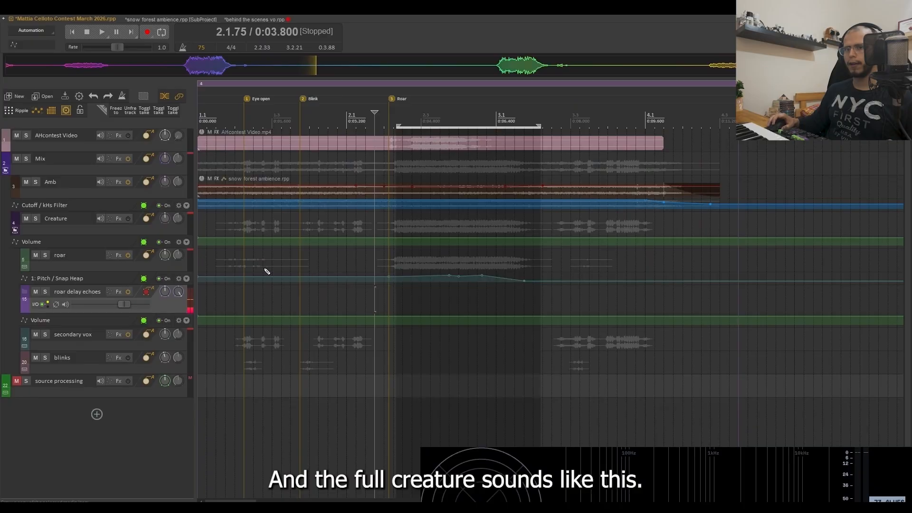
Play the full Creature group and the soloed Mix group with ambience and creature from the project start
left_click(185, 246)
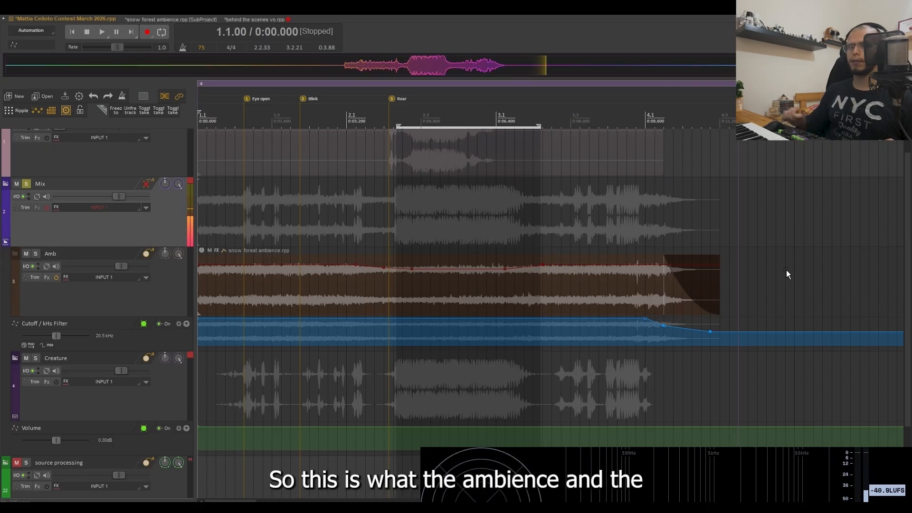
key("space")
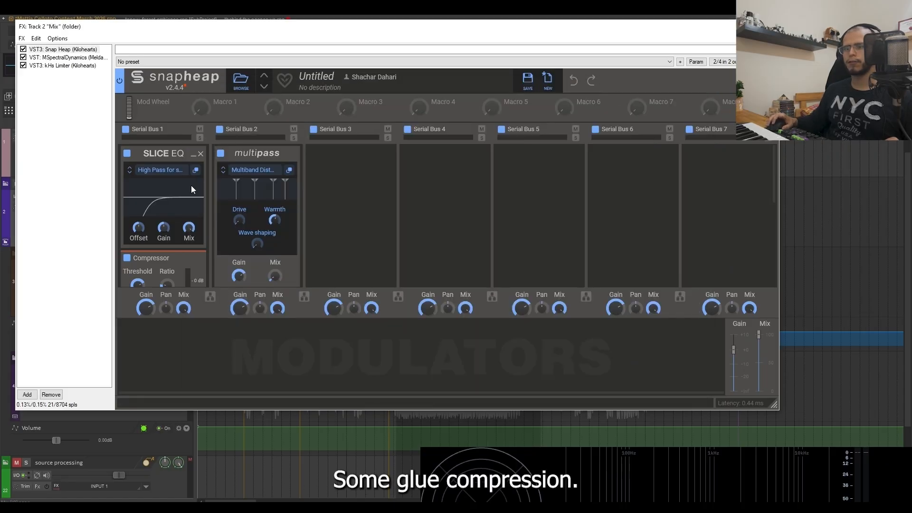
Examine the Mix track's effects chain: Snap Heap with Slice EQ, compressor and Multipass, MSpectralDynamics and kHs Limiter
scroll(186, 190, "down", 3)
scroll(253, 178, "up", 3)
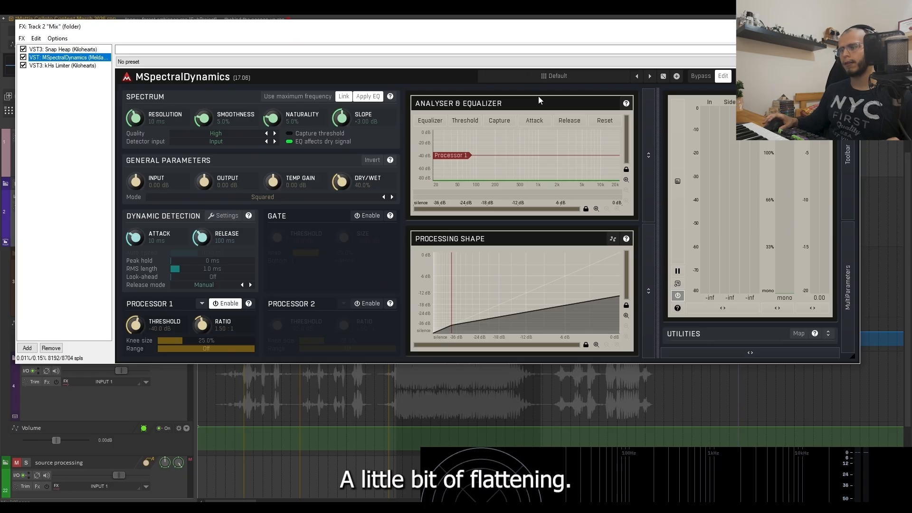
left_click(79, 65)
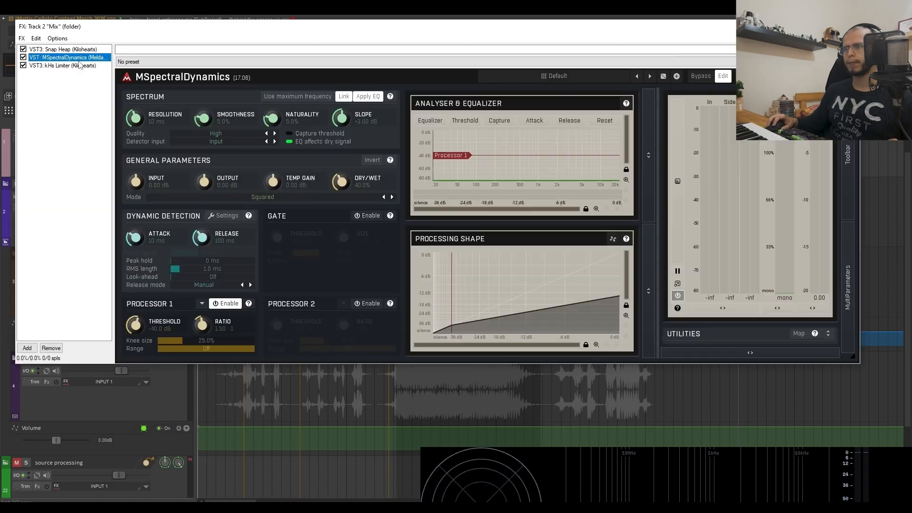